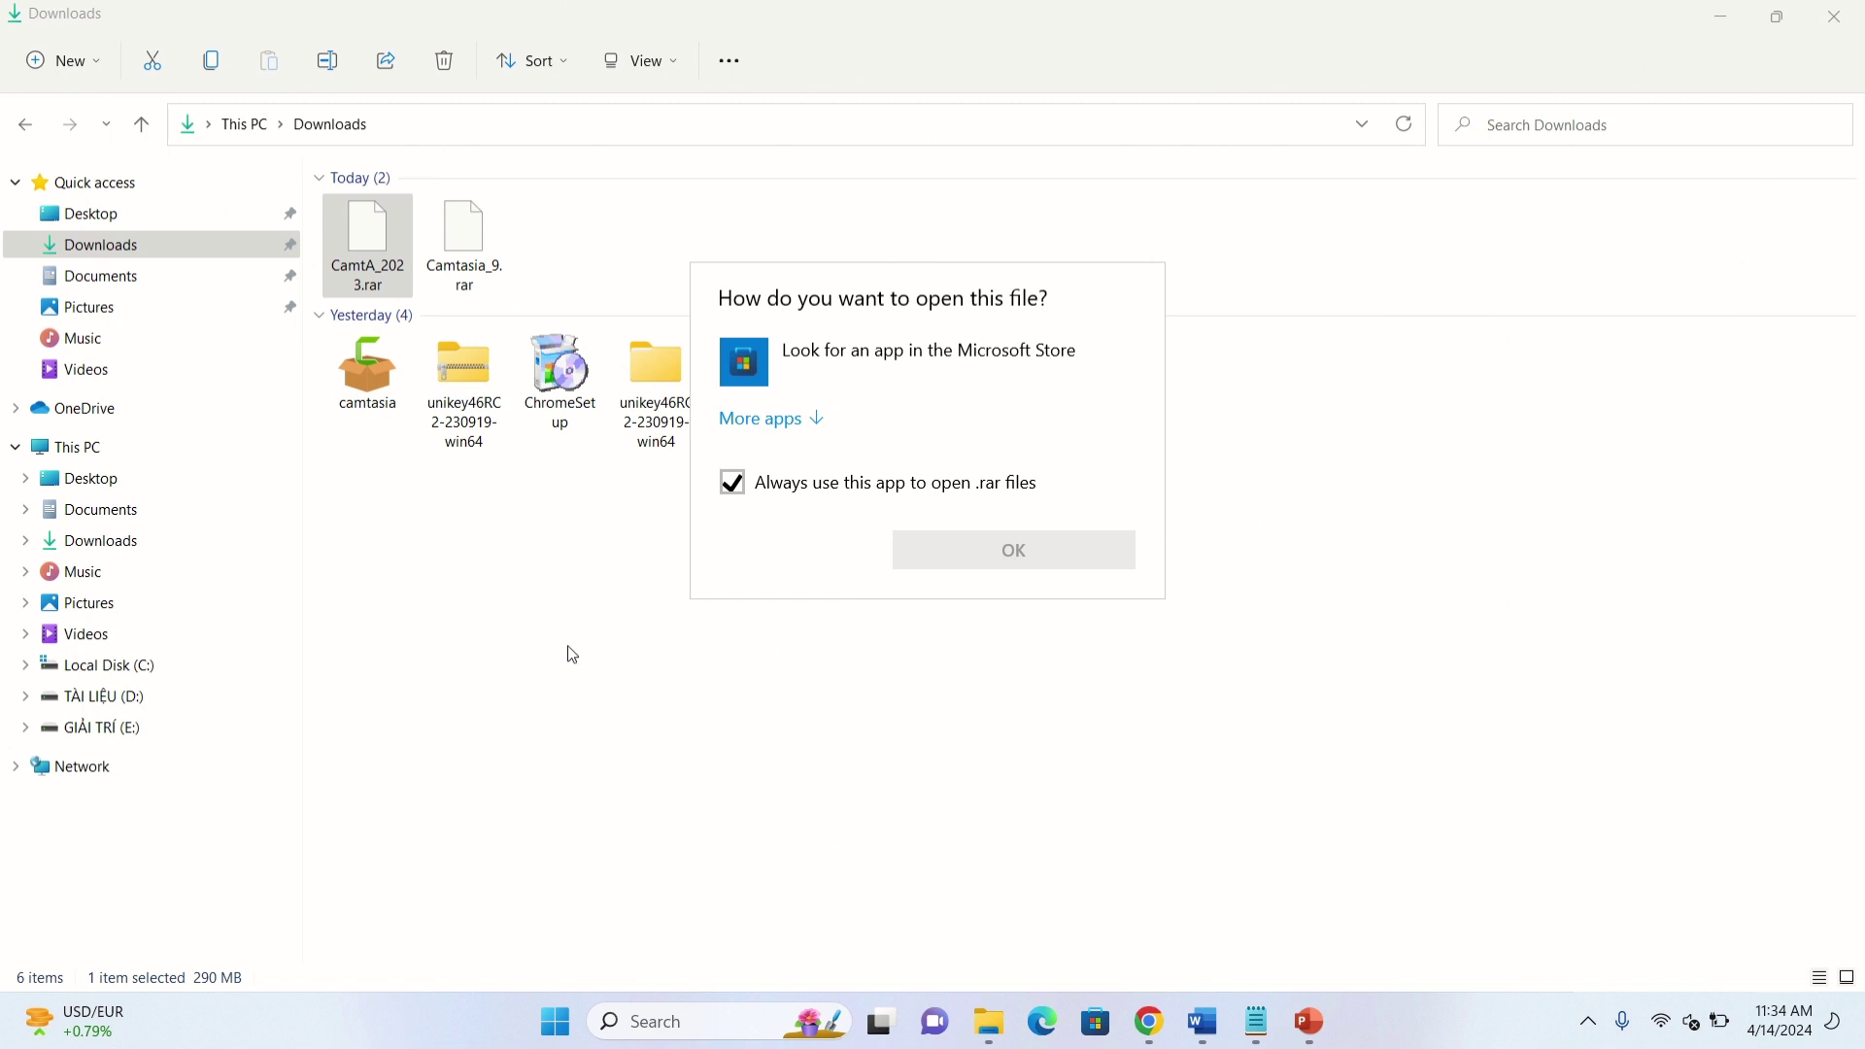
Step: Close the app chooser for the RAR file and load google.com in Chrome
{"action": "left_click", "coordinate": [573, 680]}
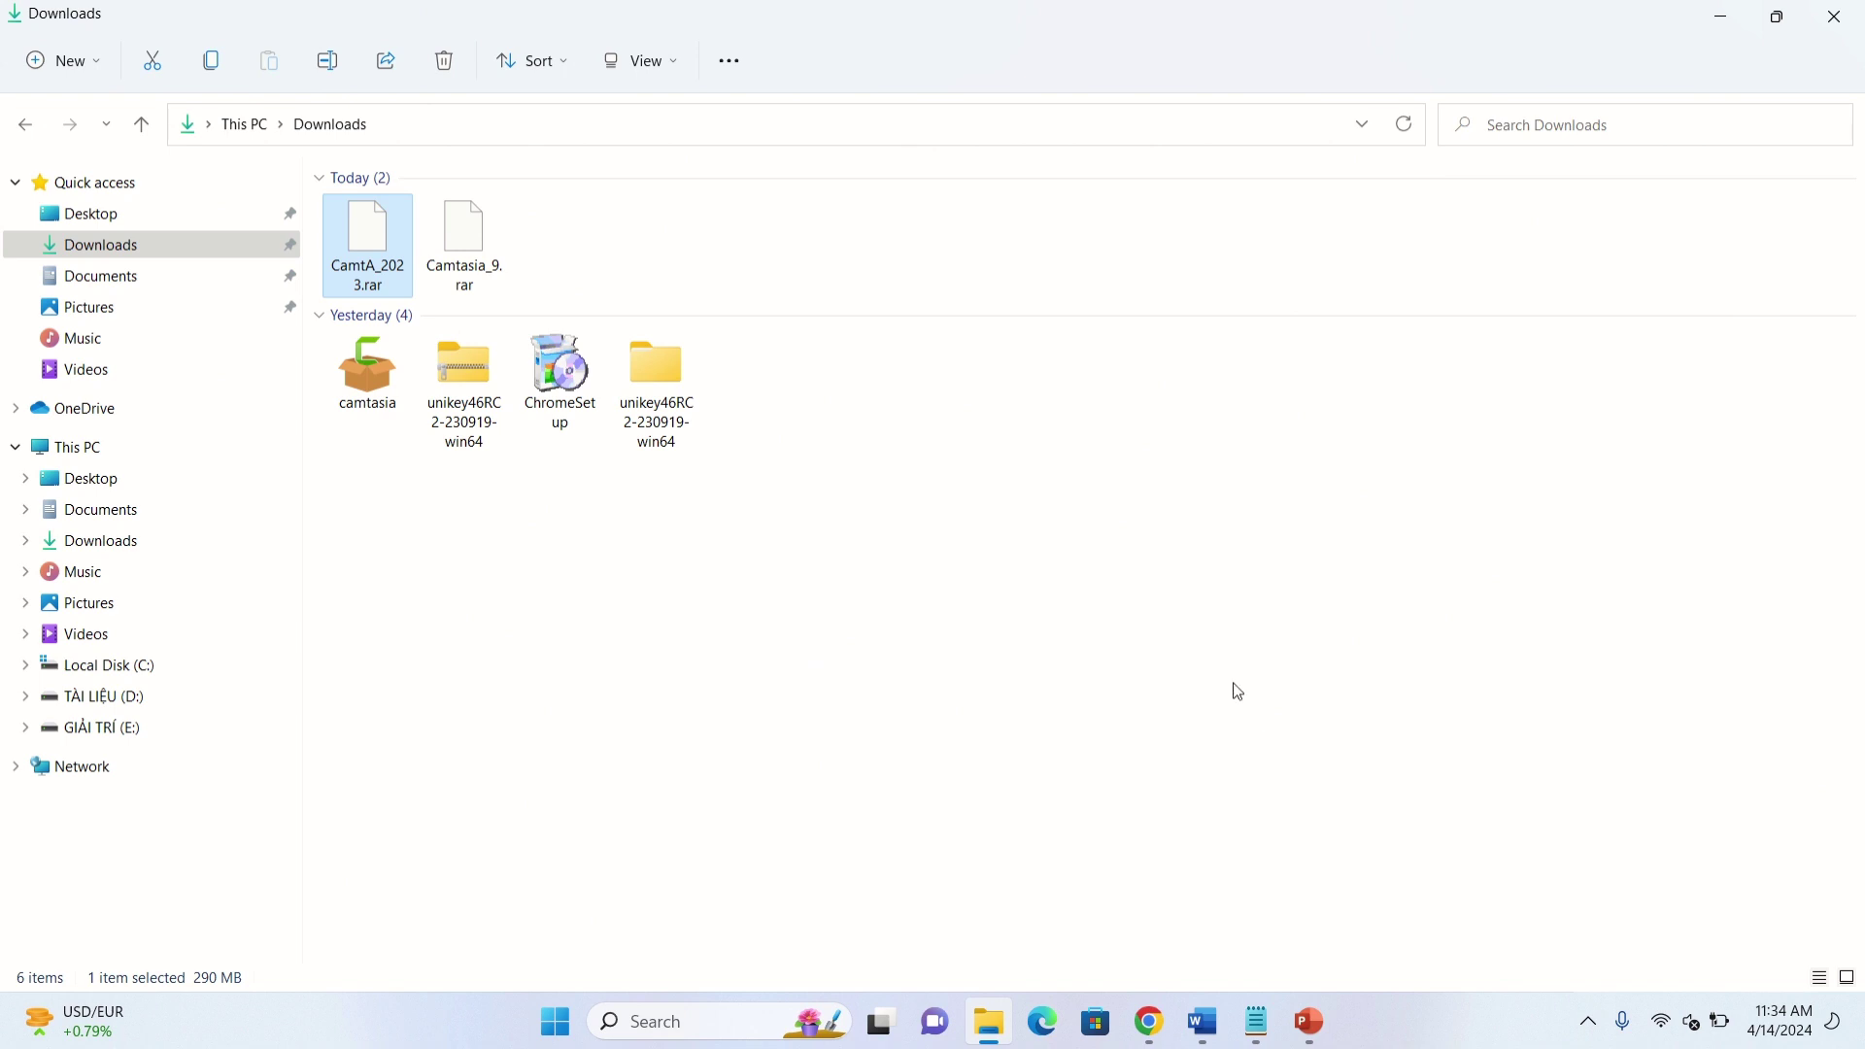
{"action": "left_click", "coordinate": [1150, 1022]}
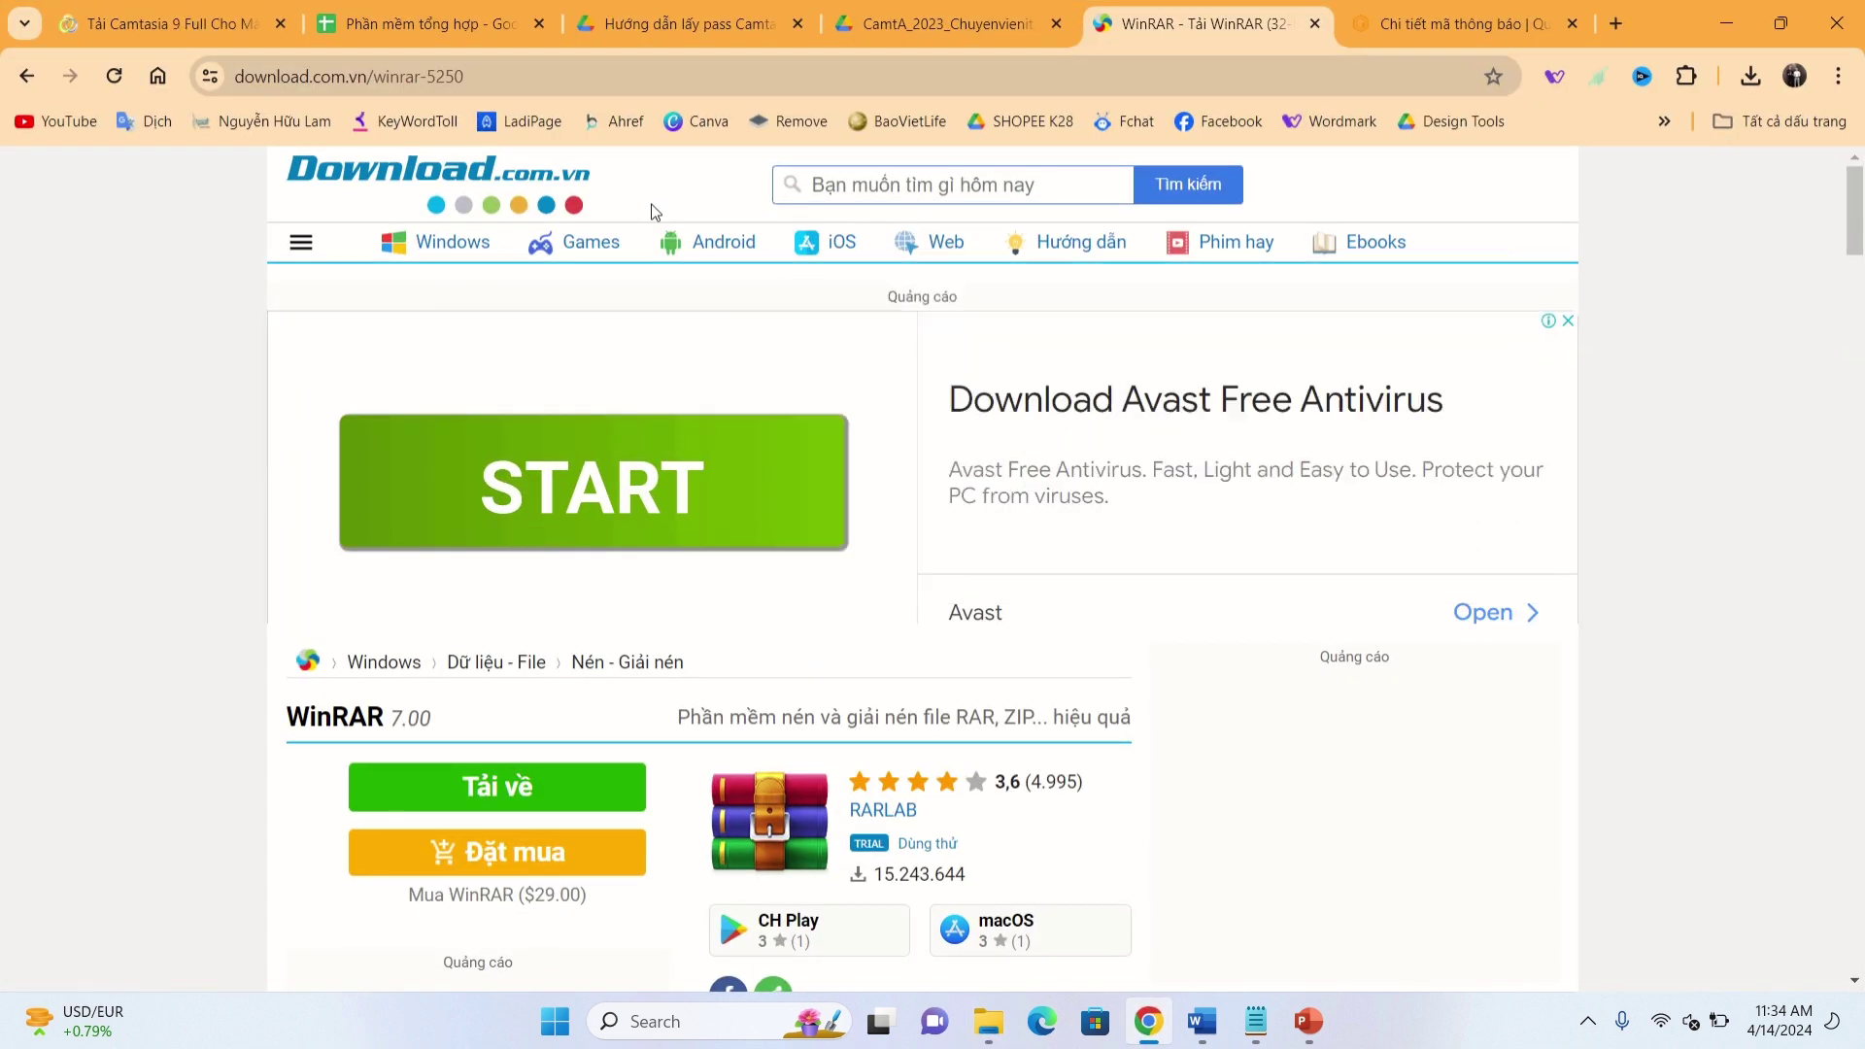
{"action": "left_click", "coordinate": [607, 76]}
{"action": "type", "text": "g"}
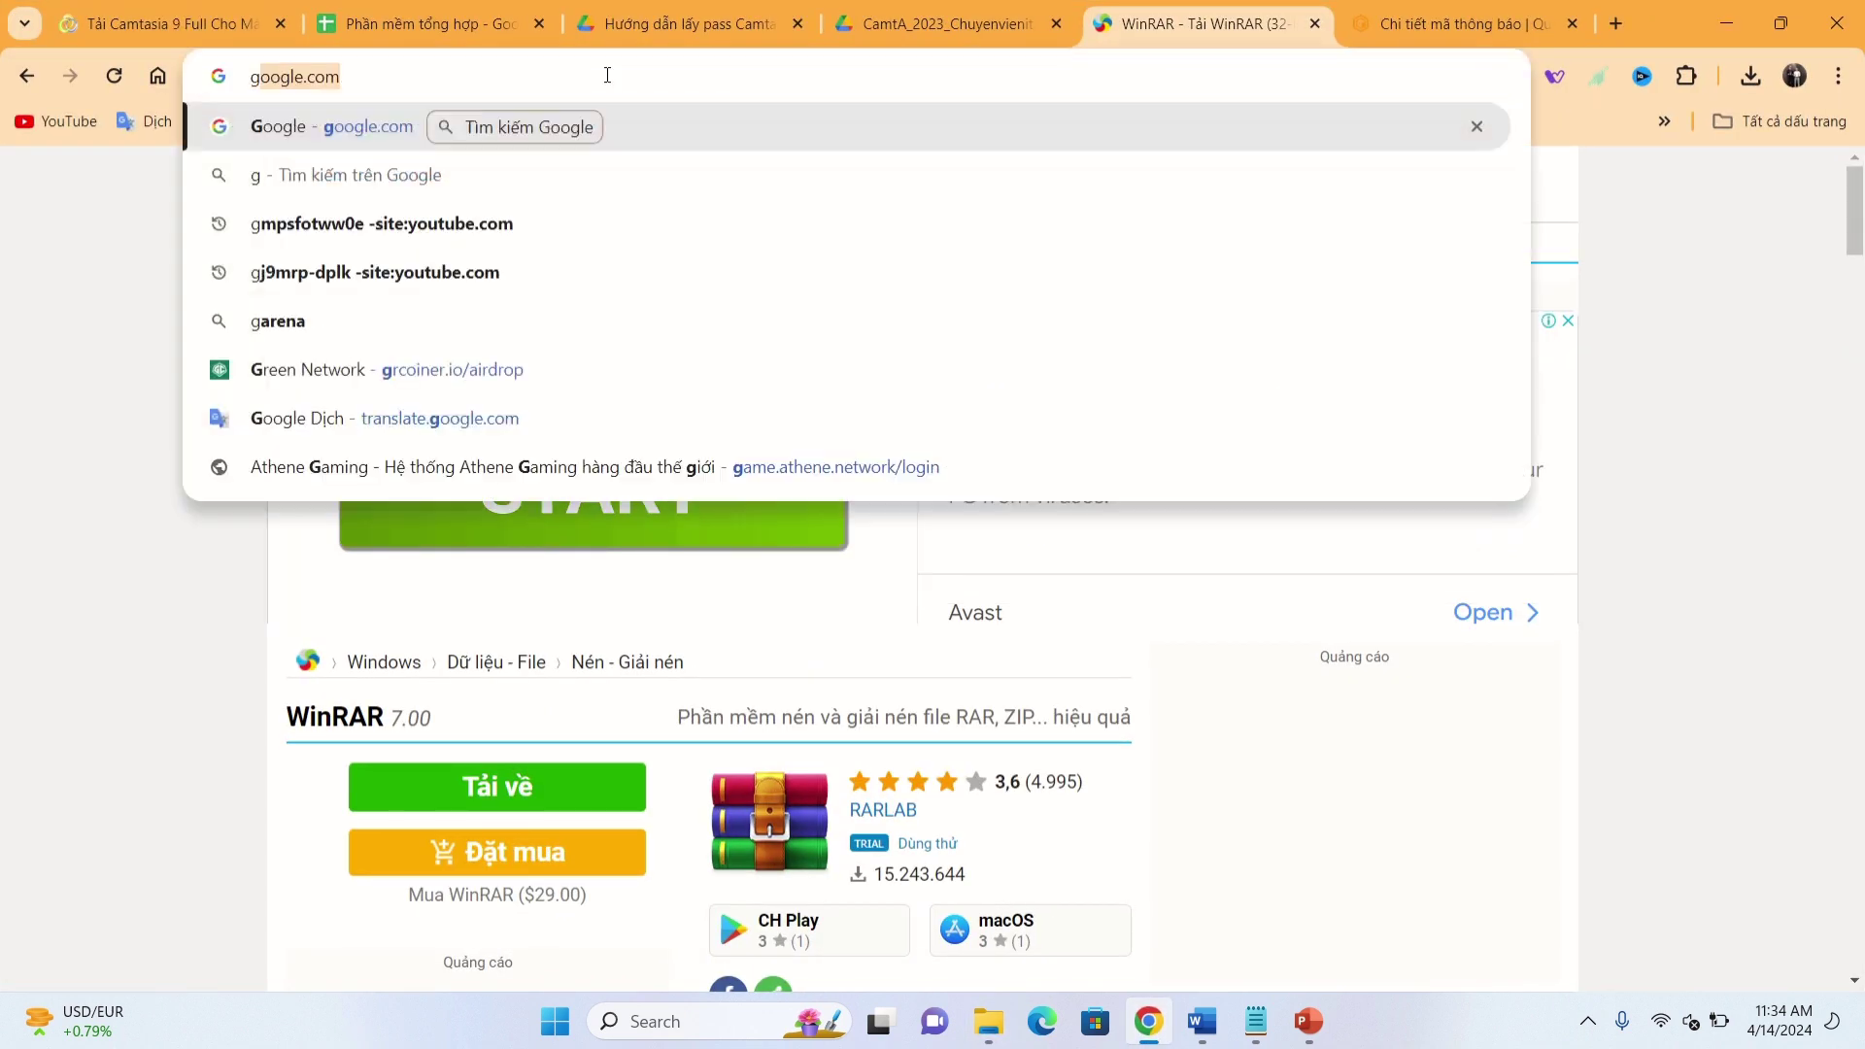
{"action": "key", "text": "Return"}
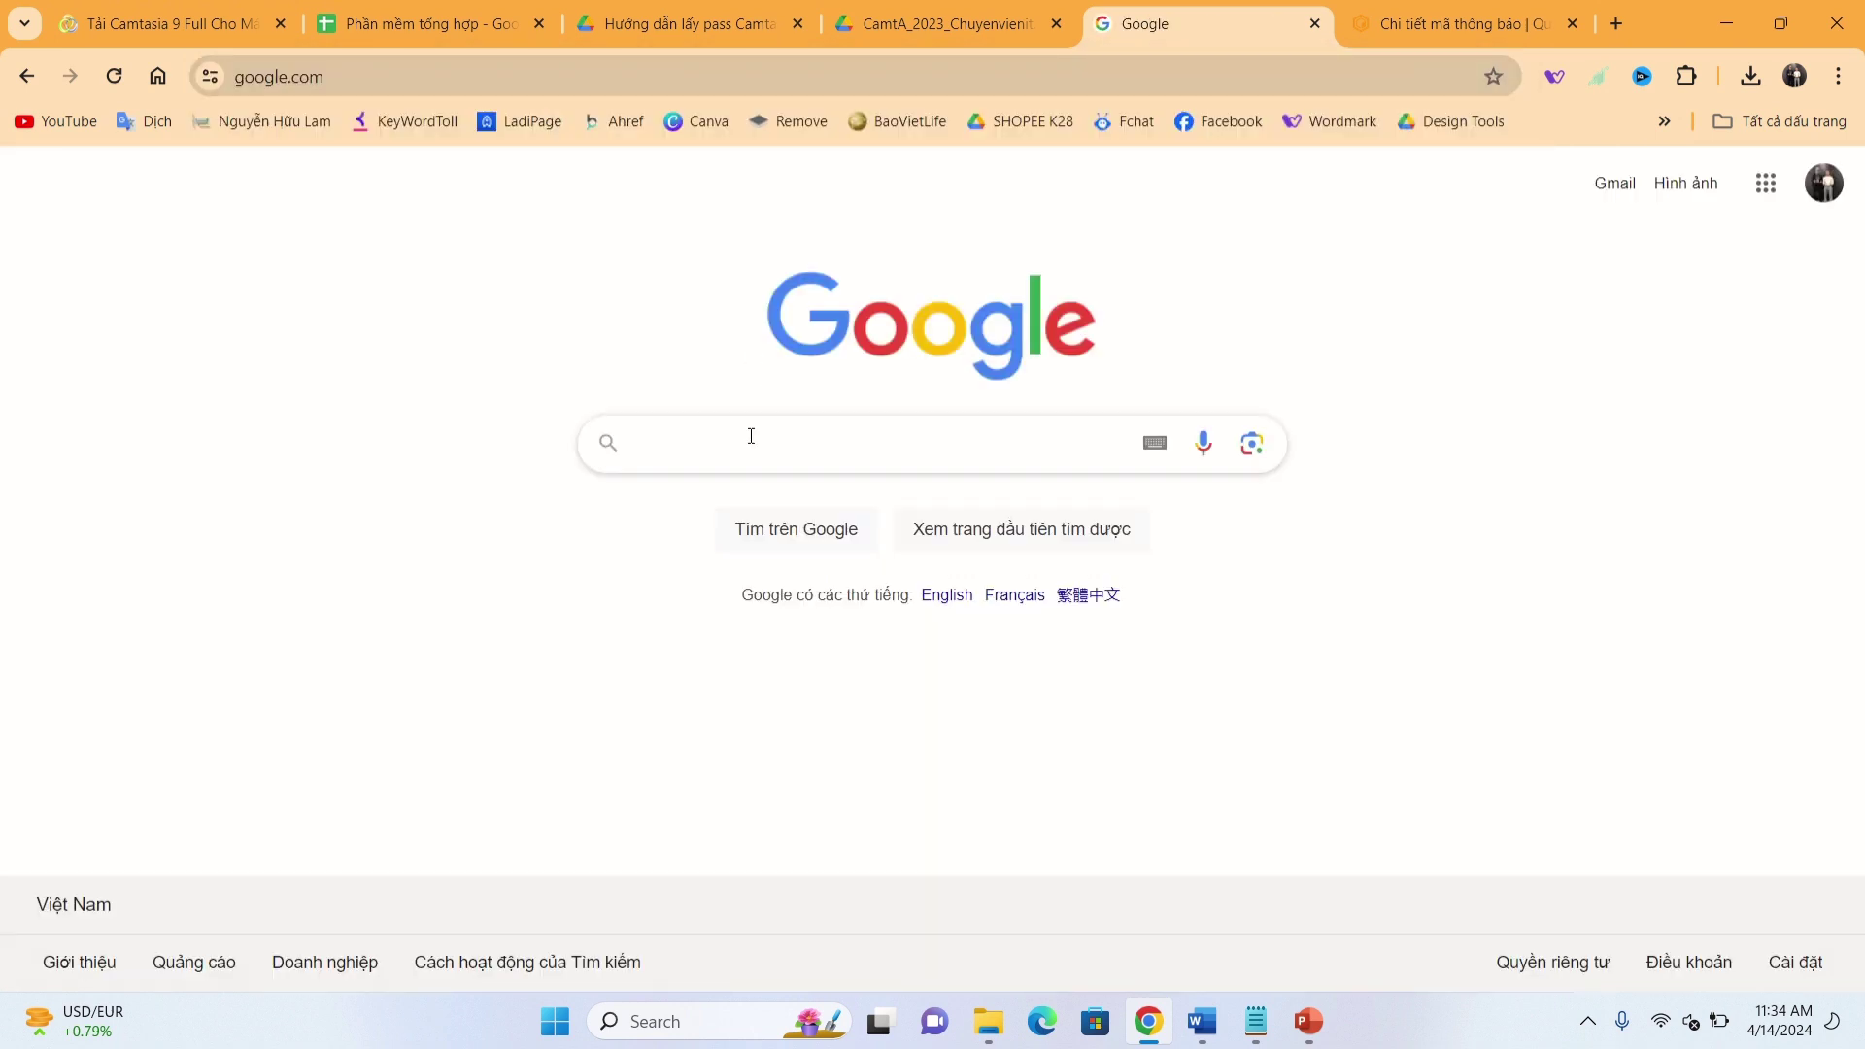
Step: Search Google for "tải winrar" and open the Download.com.vn result for WinRAR
{"action": "left_click", "coordinate": [750, 443]}
{"action": "left_click", "coordinate": [699, 499]}
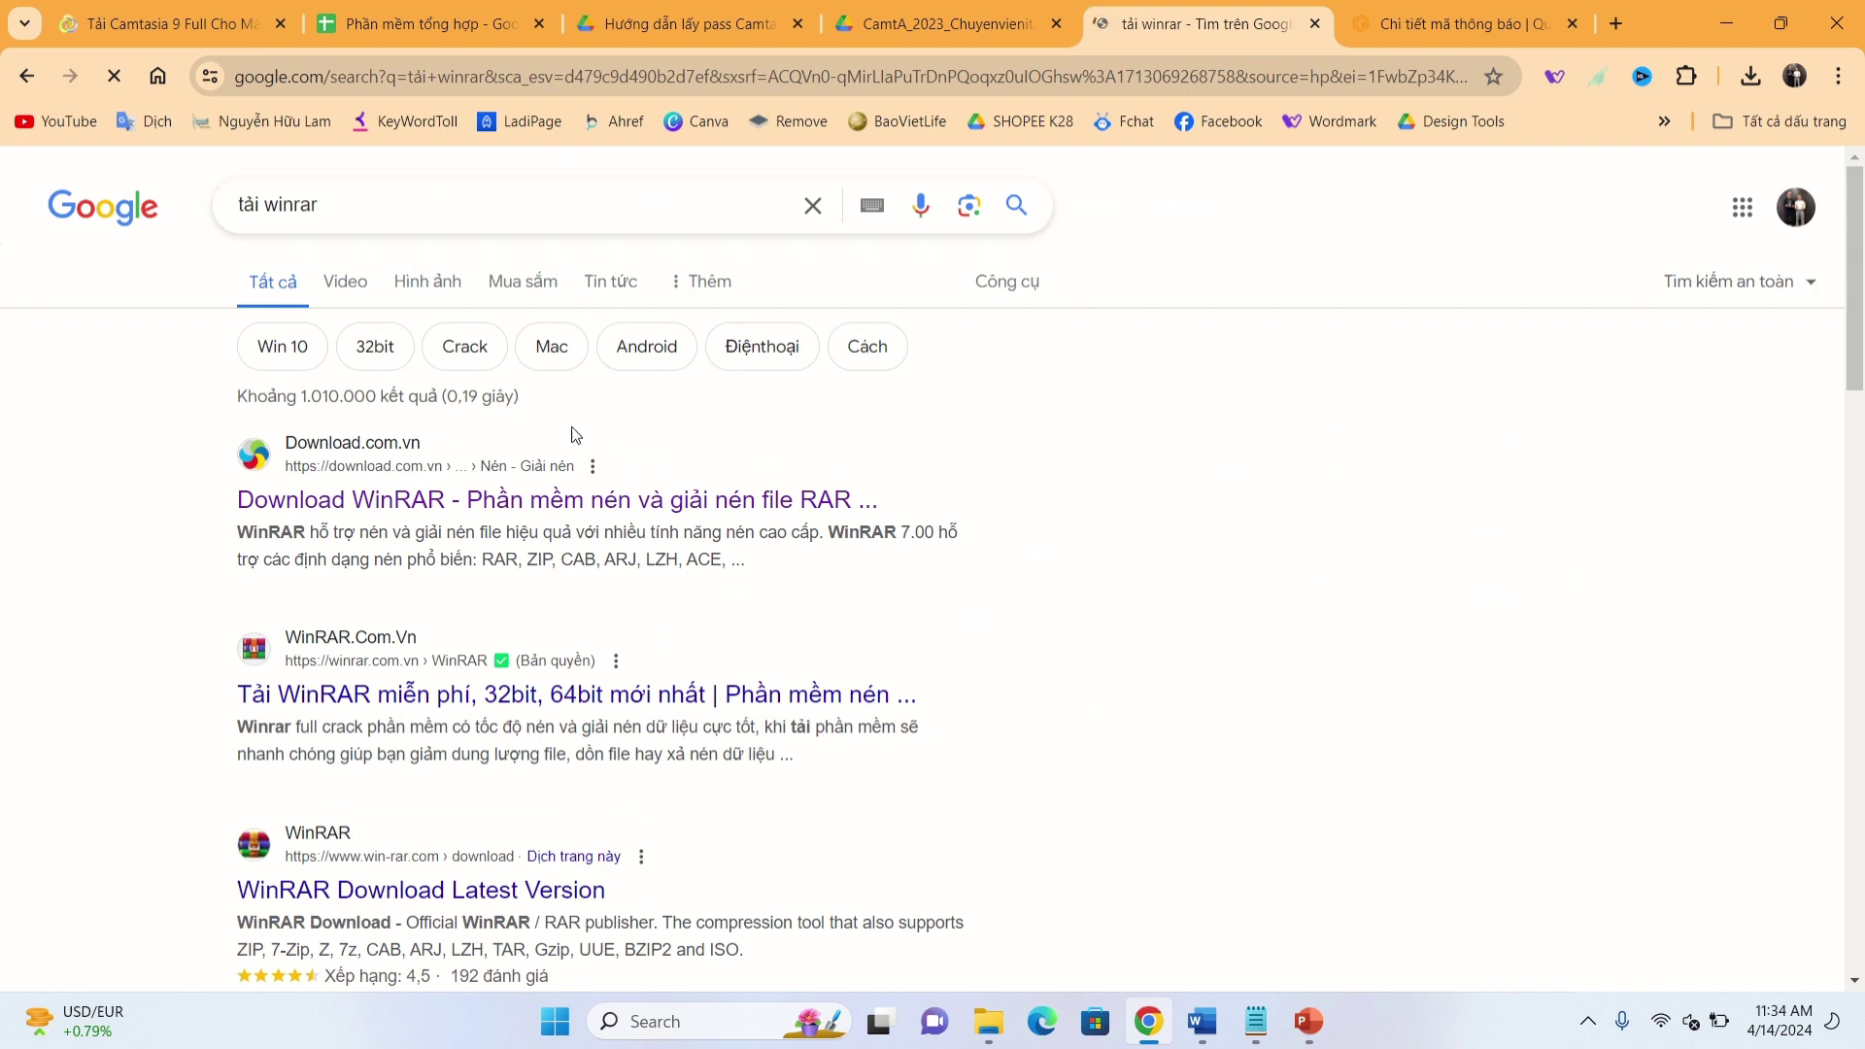
{"action": "scroll", "coordinate": [509, 636], "scroll_direction": "down", "scroll_amount": 2}
{"action": "scroll", "coordinate": [509, 636], "scroll_direction": "down", "scroll_amount": 5}
{"action": "scroll", "coordinate": [513, 596], "scroll_direction": "up", "scroll_amount": 10}
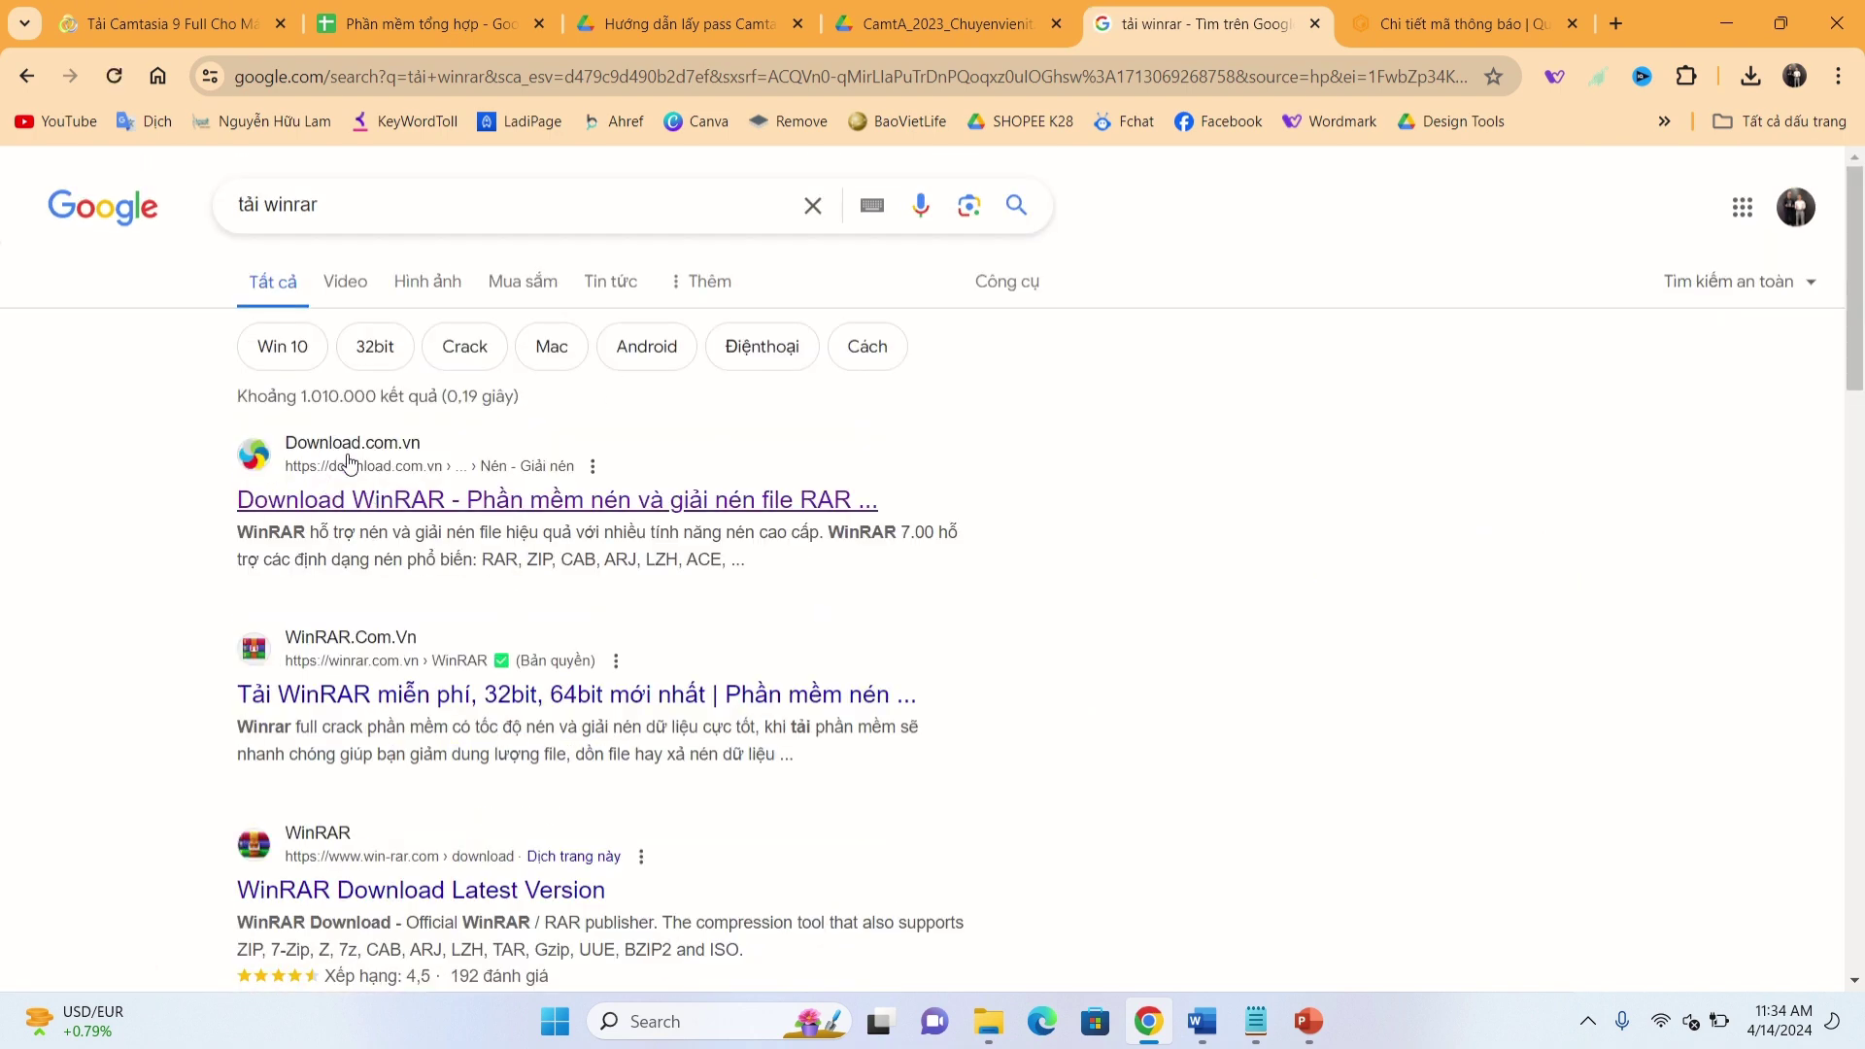
{"action": "left_click", "coordinate": [401, 505]}
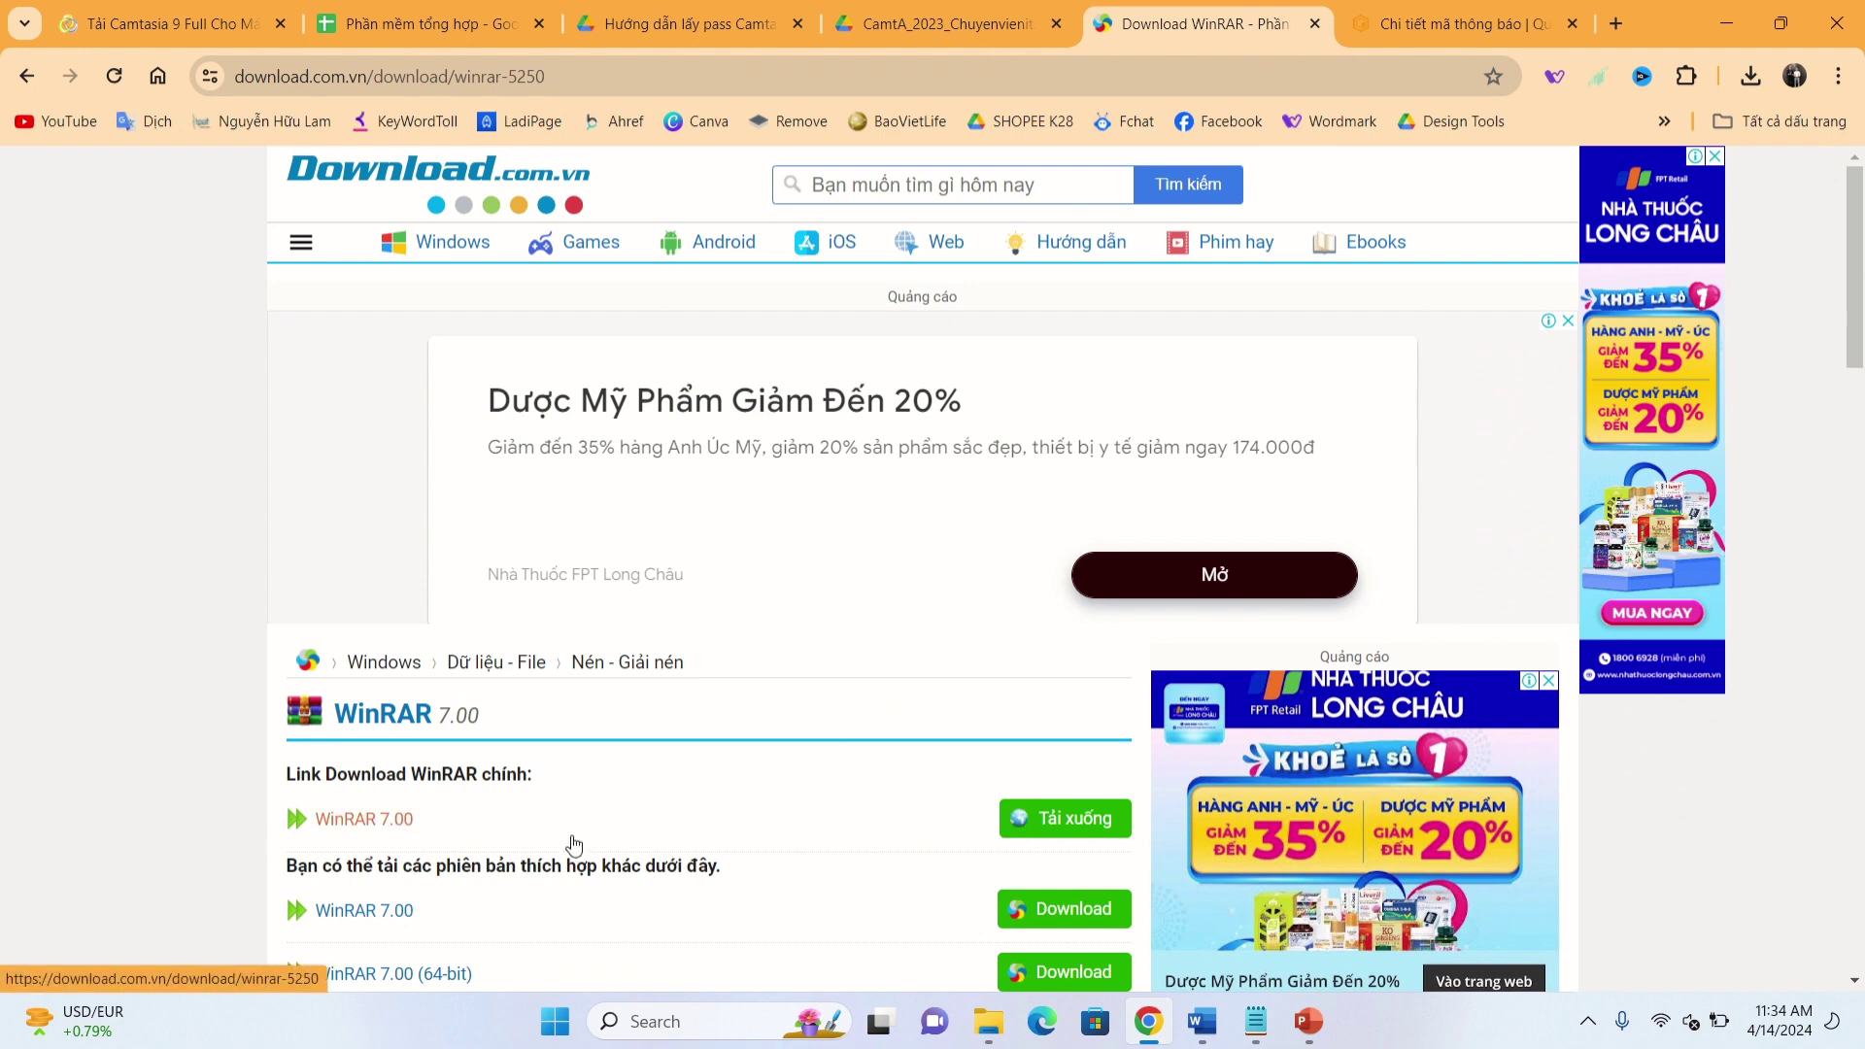
Step: Download WinRAR 7.00 from the page's main download link and dismiss the advertisement overlay
{"action": "scroll", "coordinate": [574, 846], "scroll_direction": "down", "scroll_amount": 6}
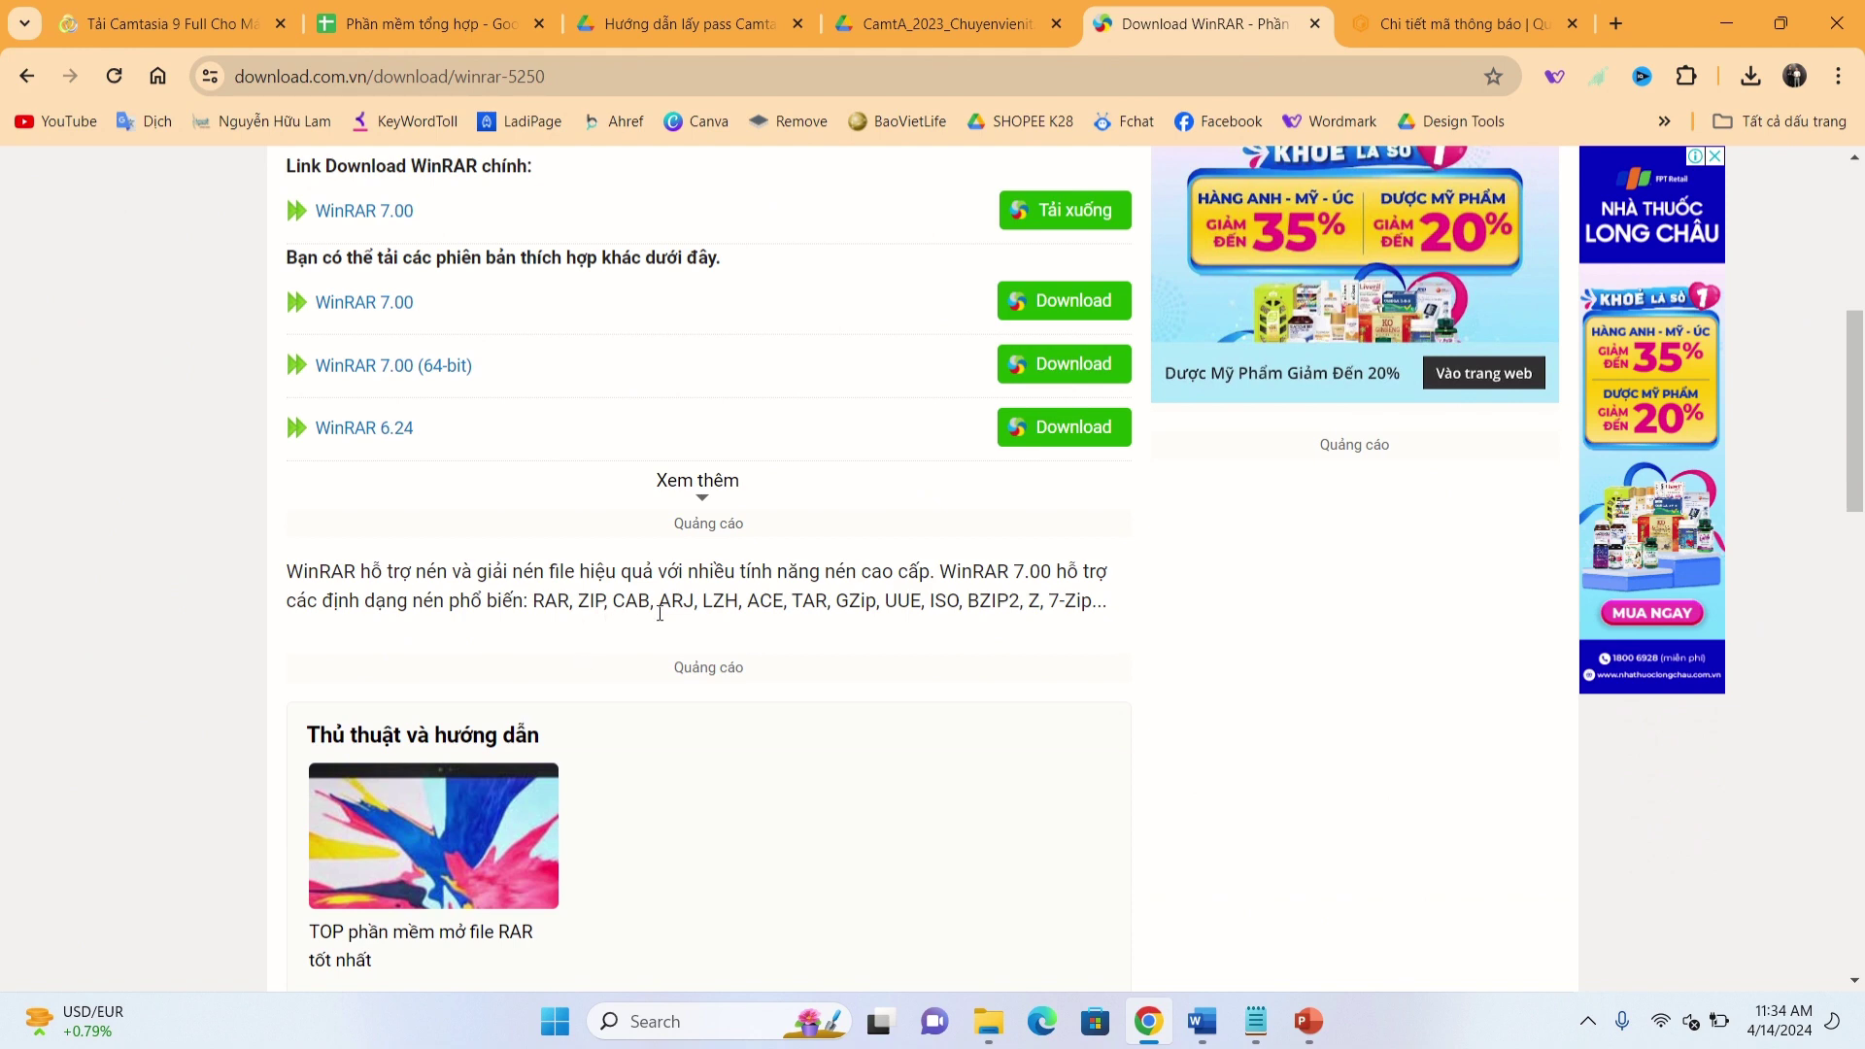
{"action": "scroll", "coordinate": [695, 678], "scroll_direction": "up", "scroll_amount": 6}
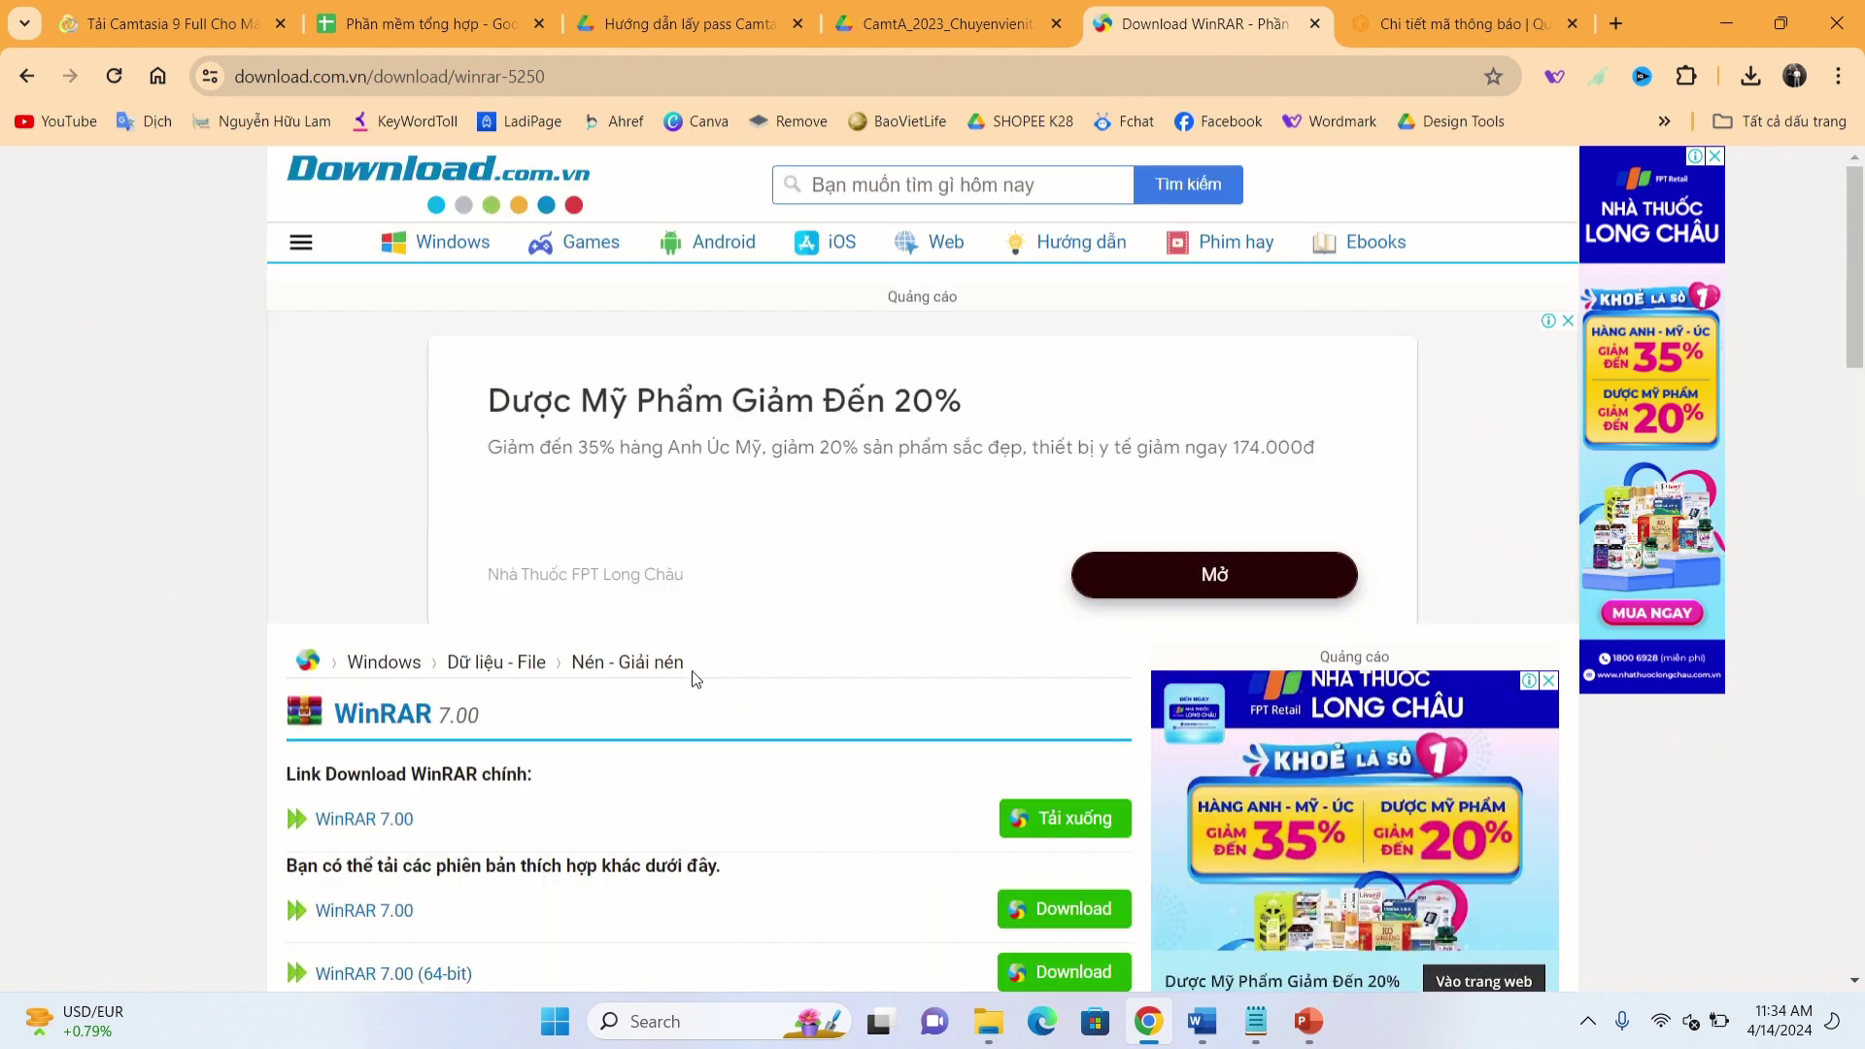
{"action": "scroll", "coordinate": [707, 602], "scroll_direction": "down", "scroll_amount": 1}
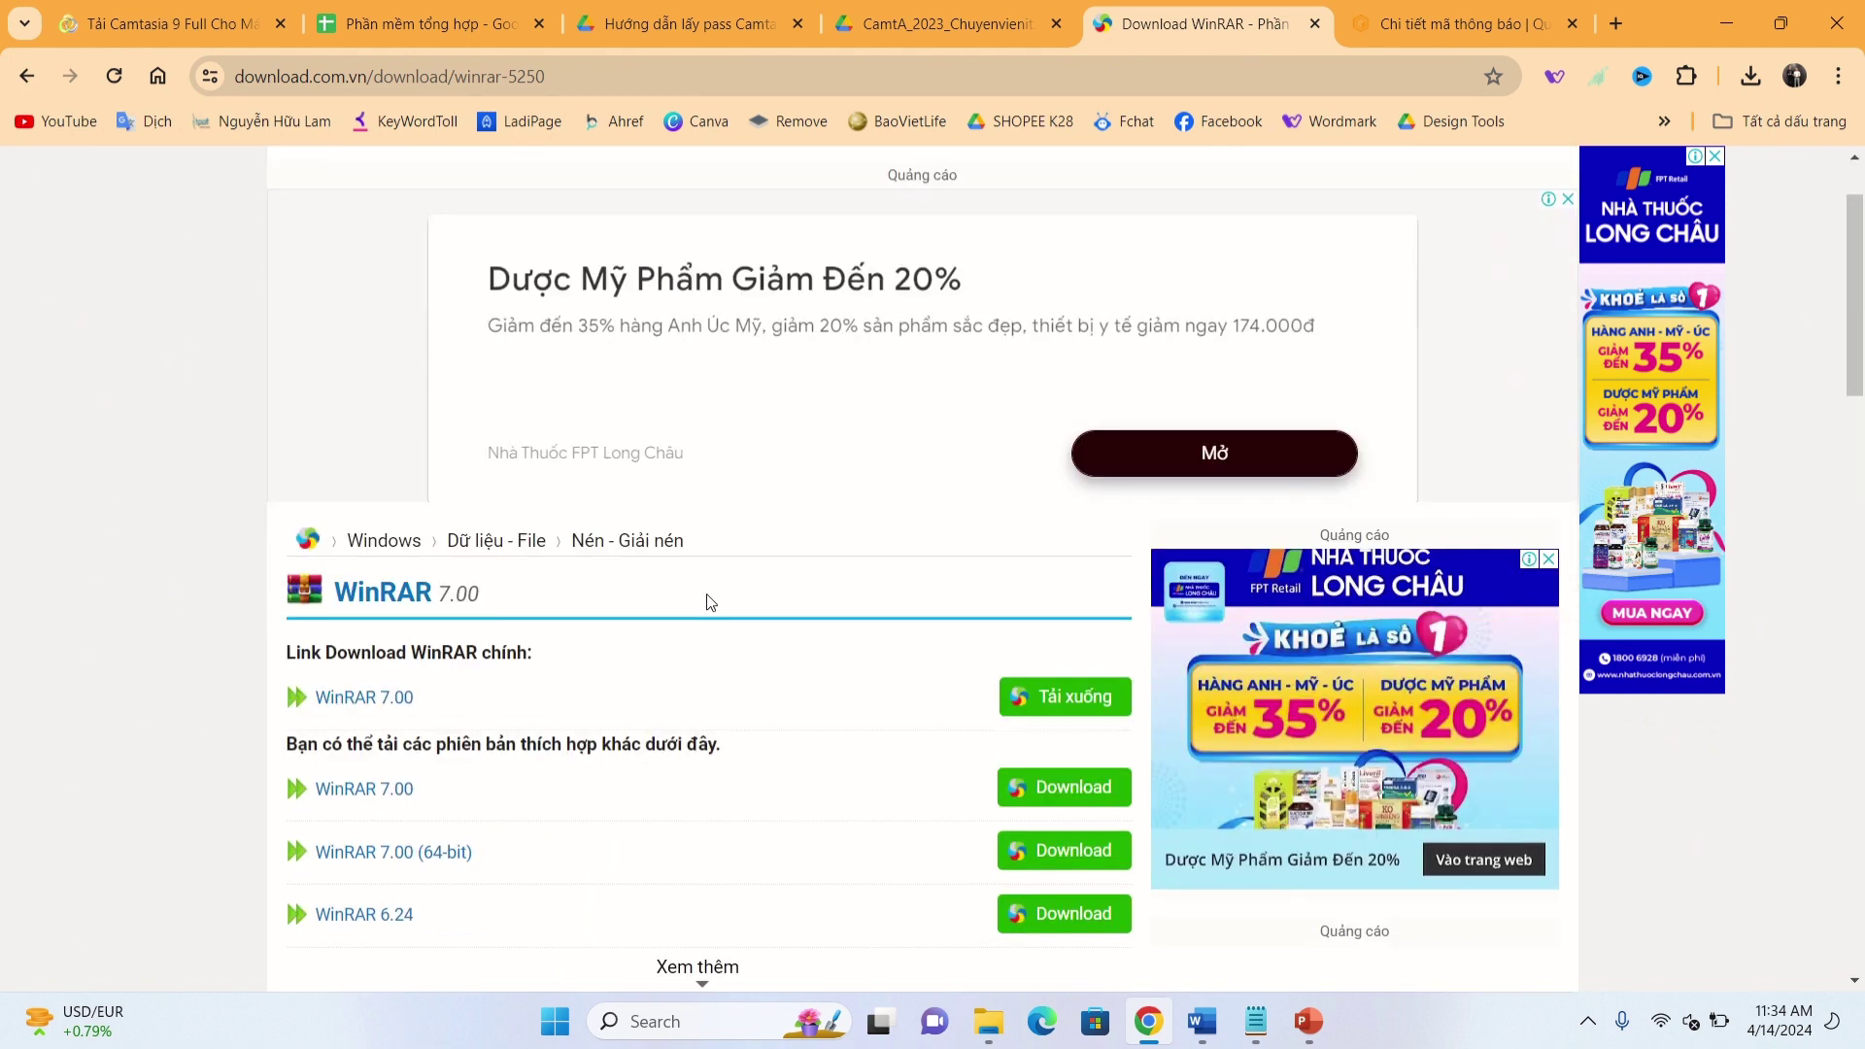
{"action": "scroll", "coordinate": [360, 579], "scroll_direction": "up", "scroll_amount": 1}
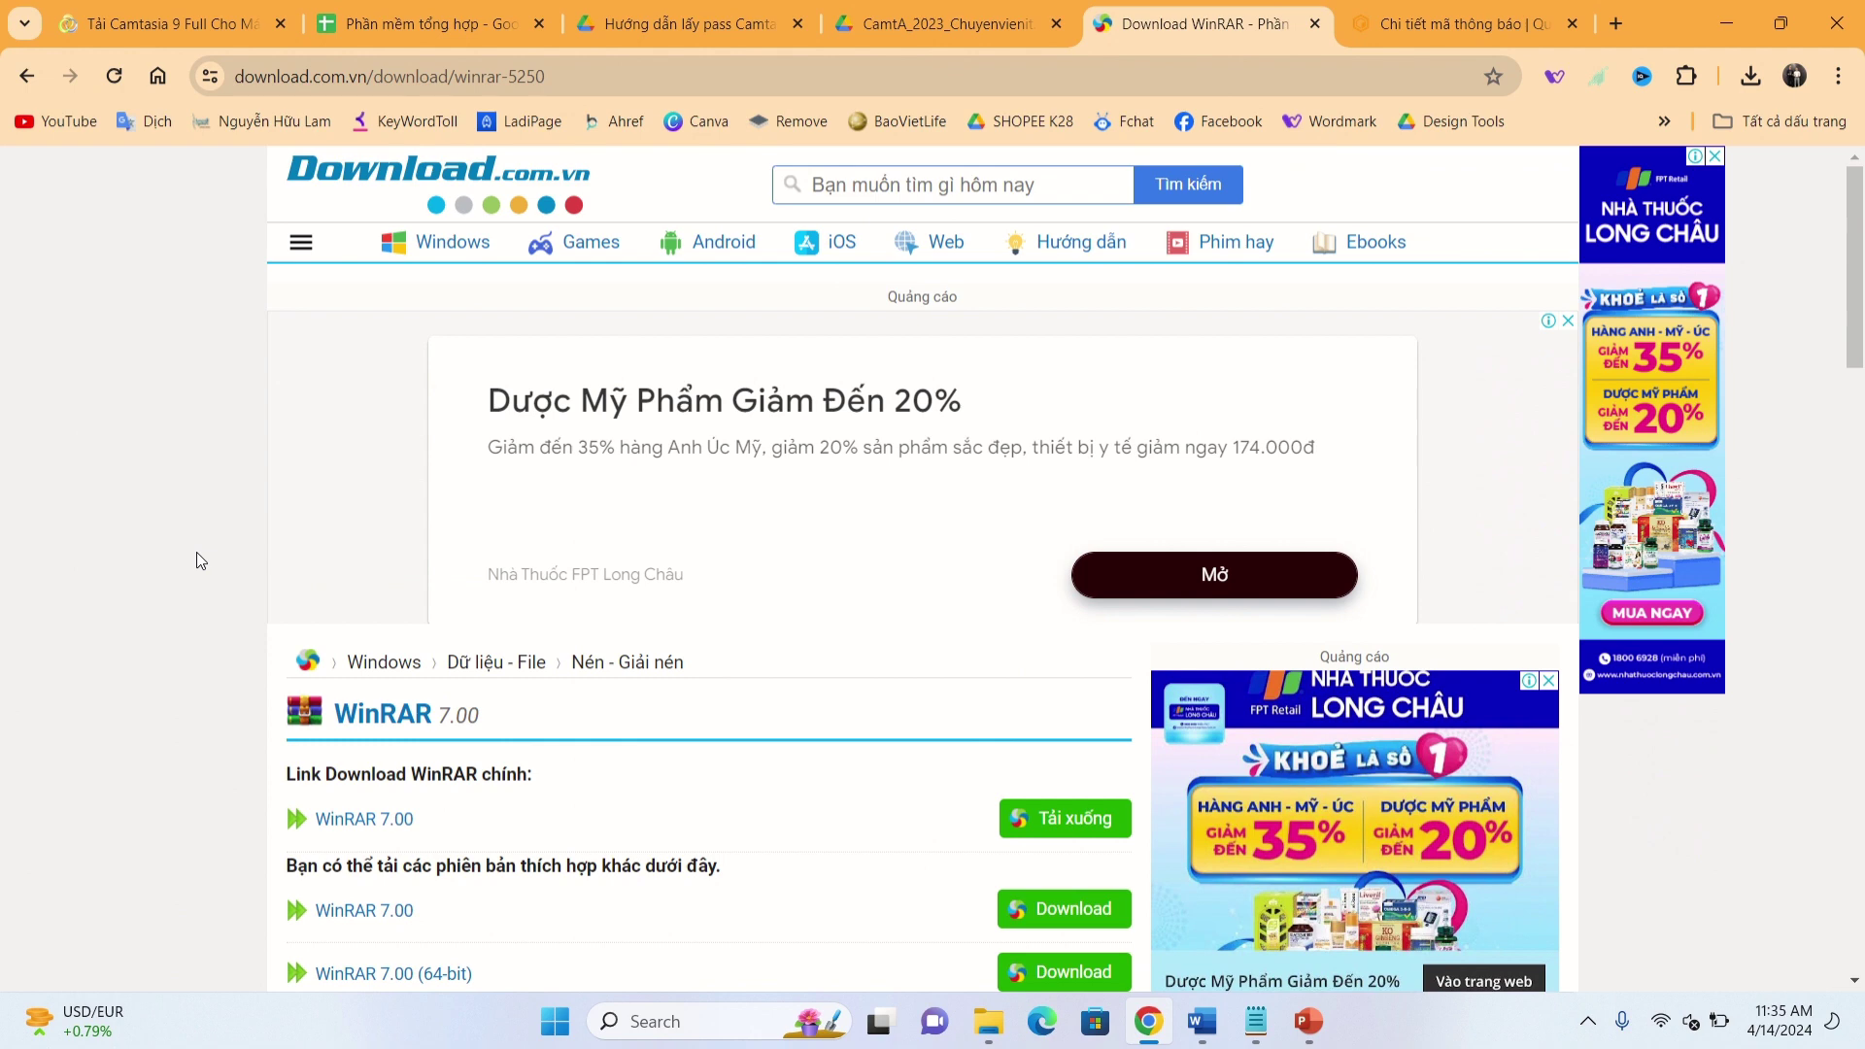
{"action": "scroll", "coordinate": [197, 560], "scroll_direction": "down", "scroll_amount": 1}
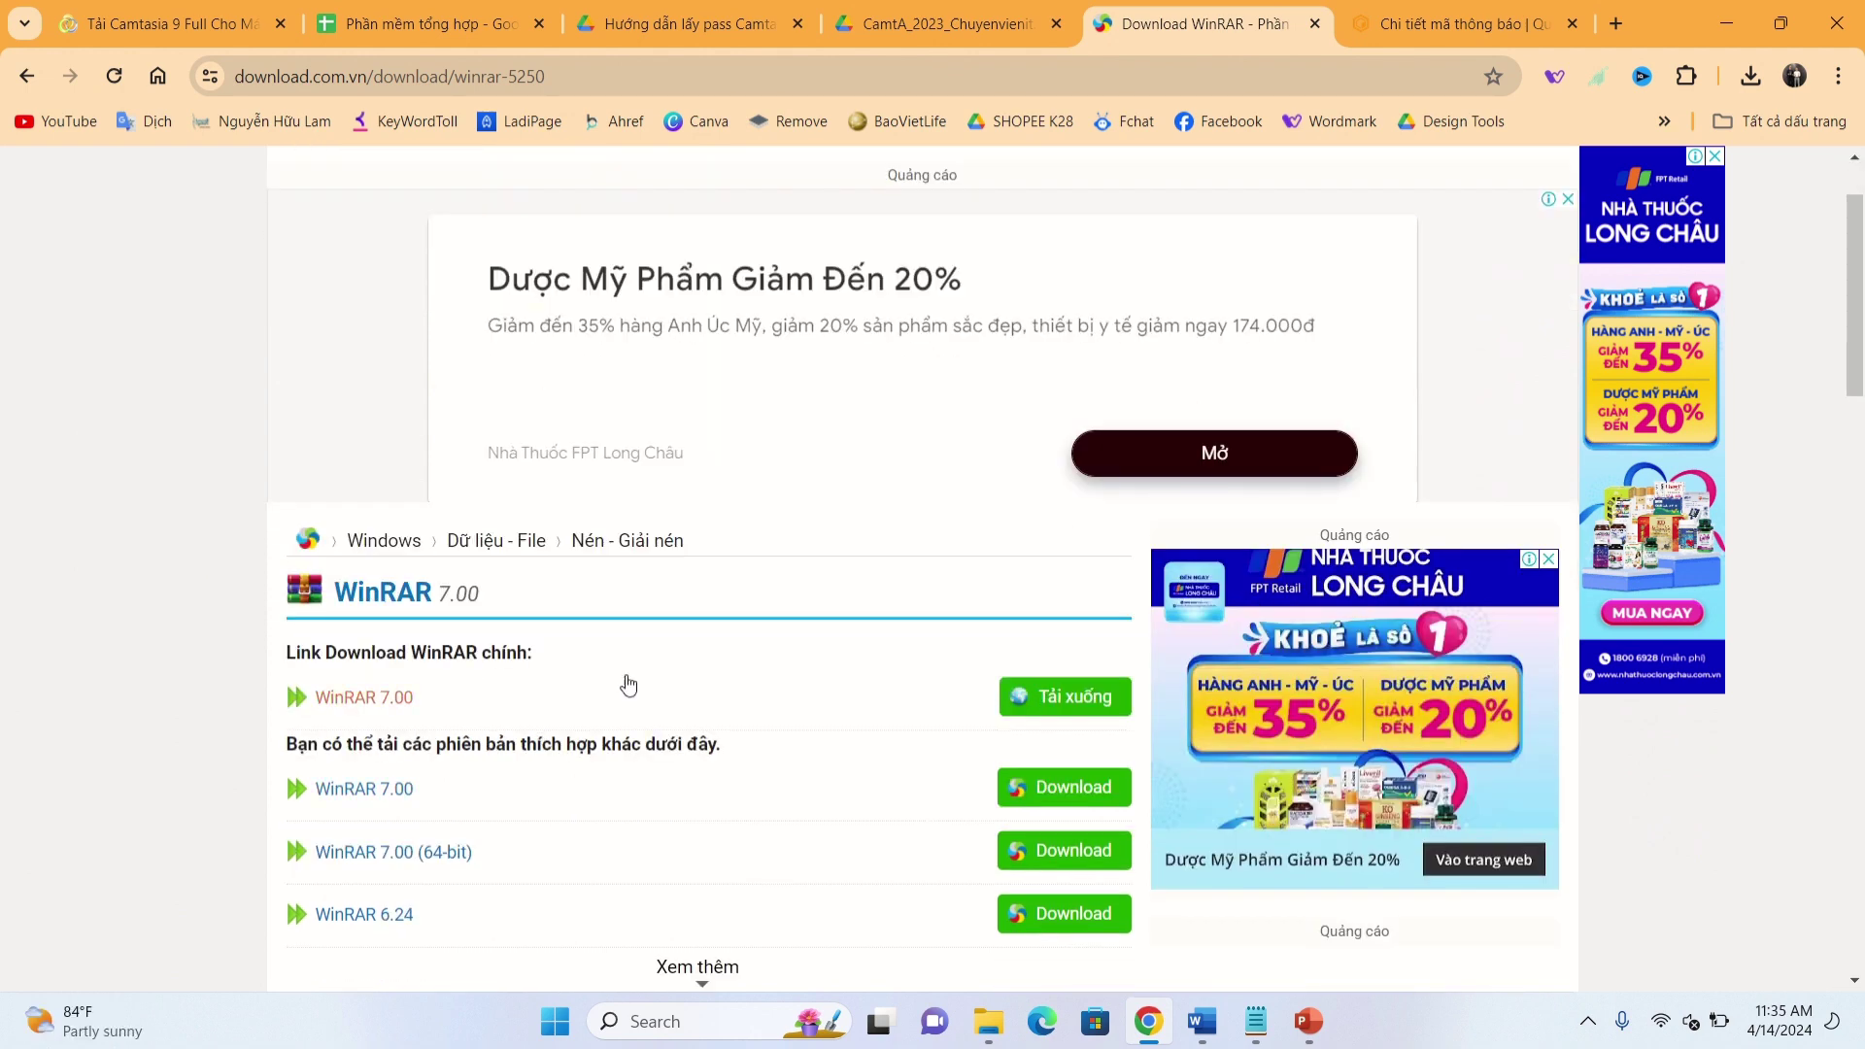
{"action": "left_click", "coordinate": [1088, 717]}
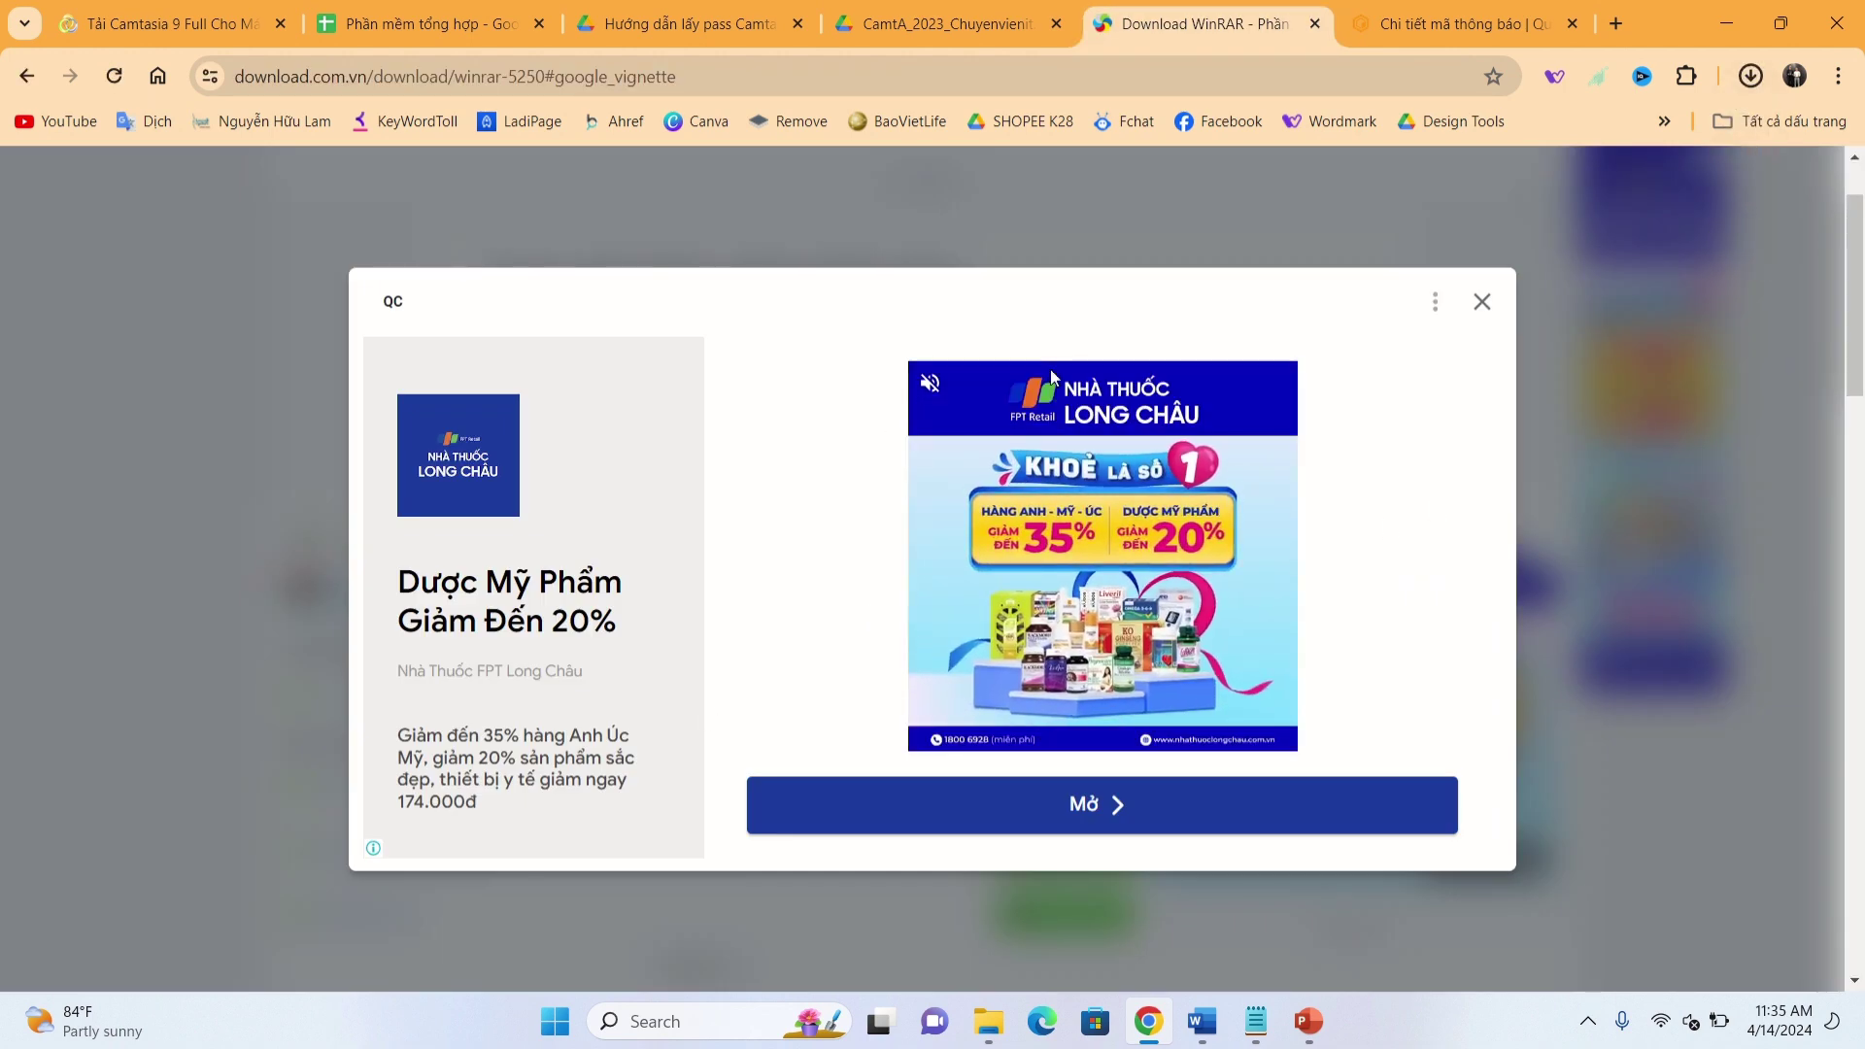
{"action": "left_click", "coordinate": [1481, 301]}
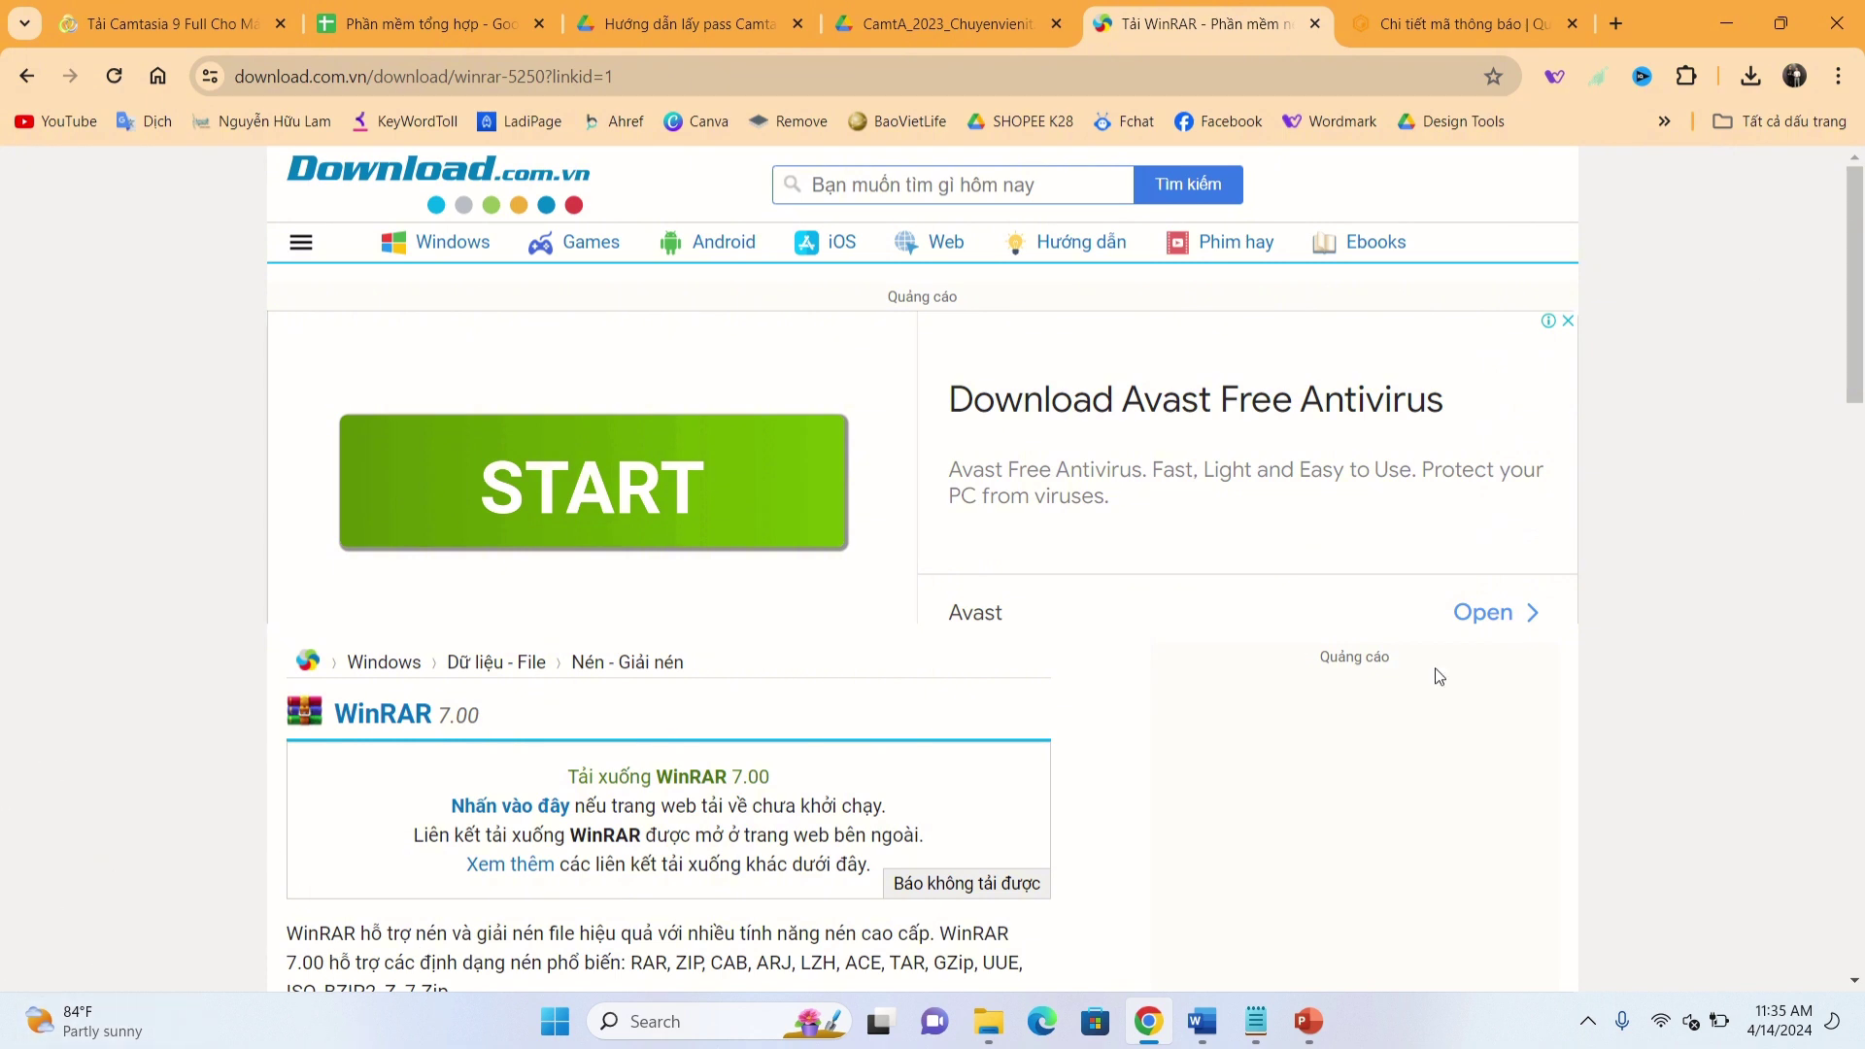
Step: Show the newly downloaded winrar-x64-700.exe in its folder and maximize the folder window
{"action": "left_click", "coordinate": [1751, 76]}
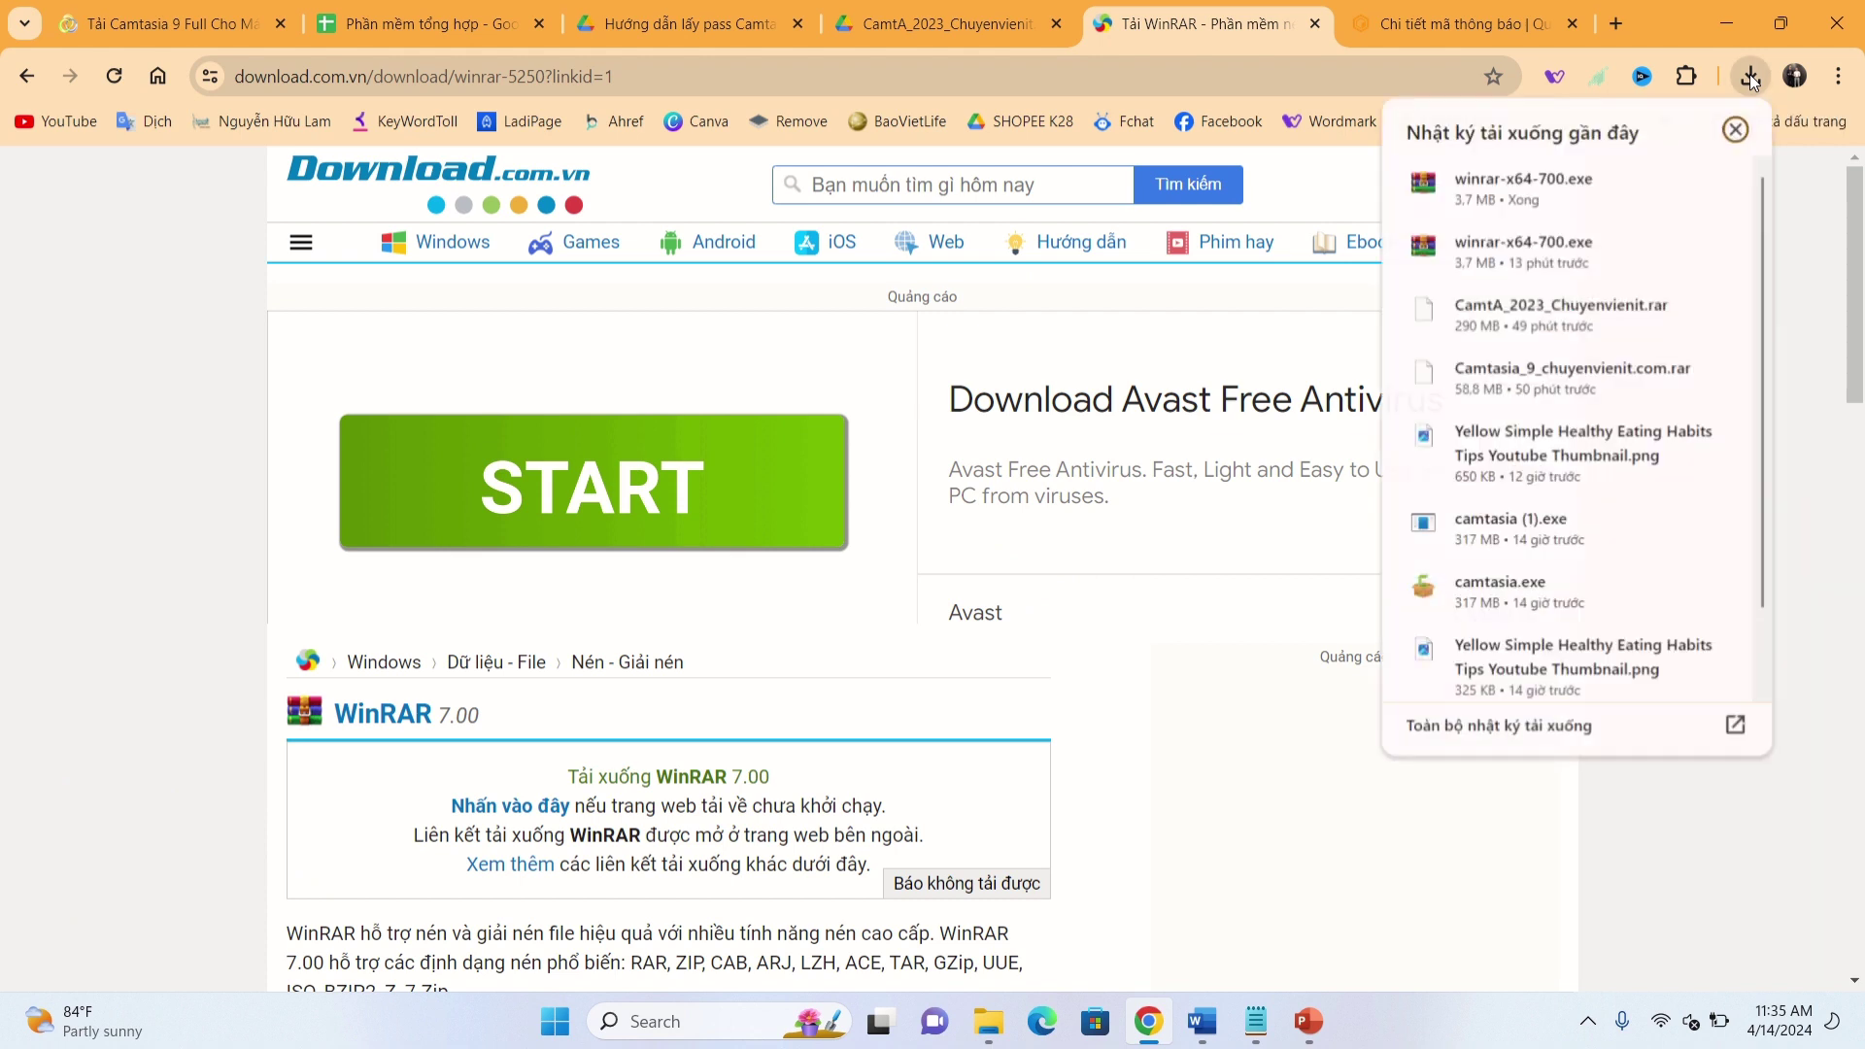
{"action": "mouse_move", "coordinate": [1565, 194]}
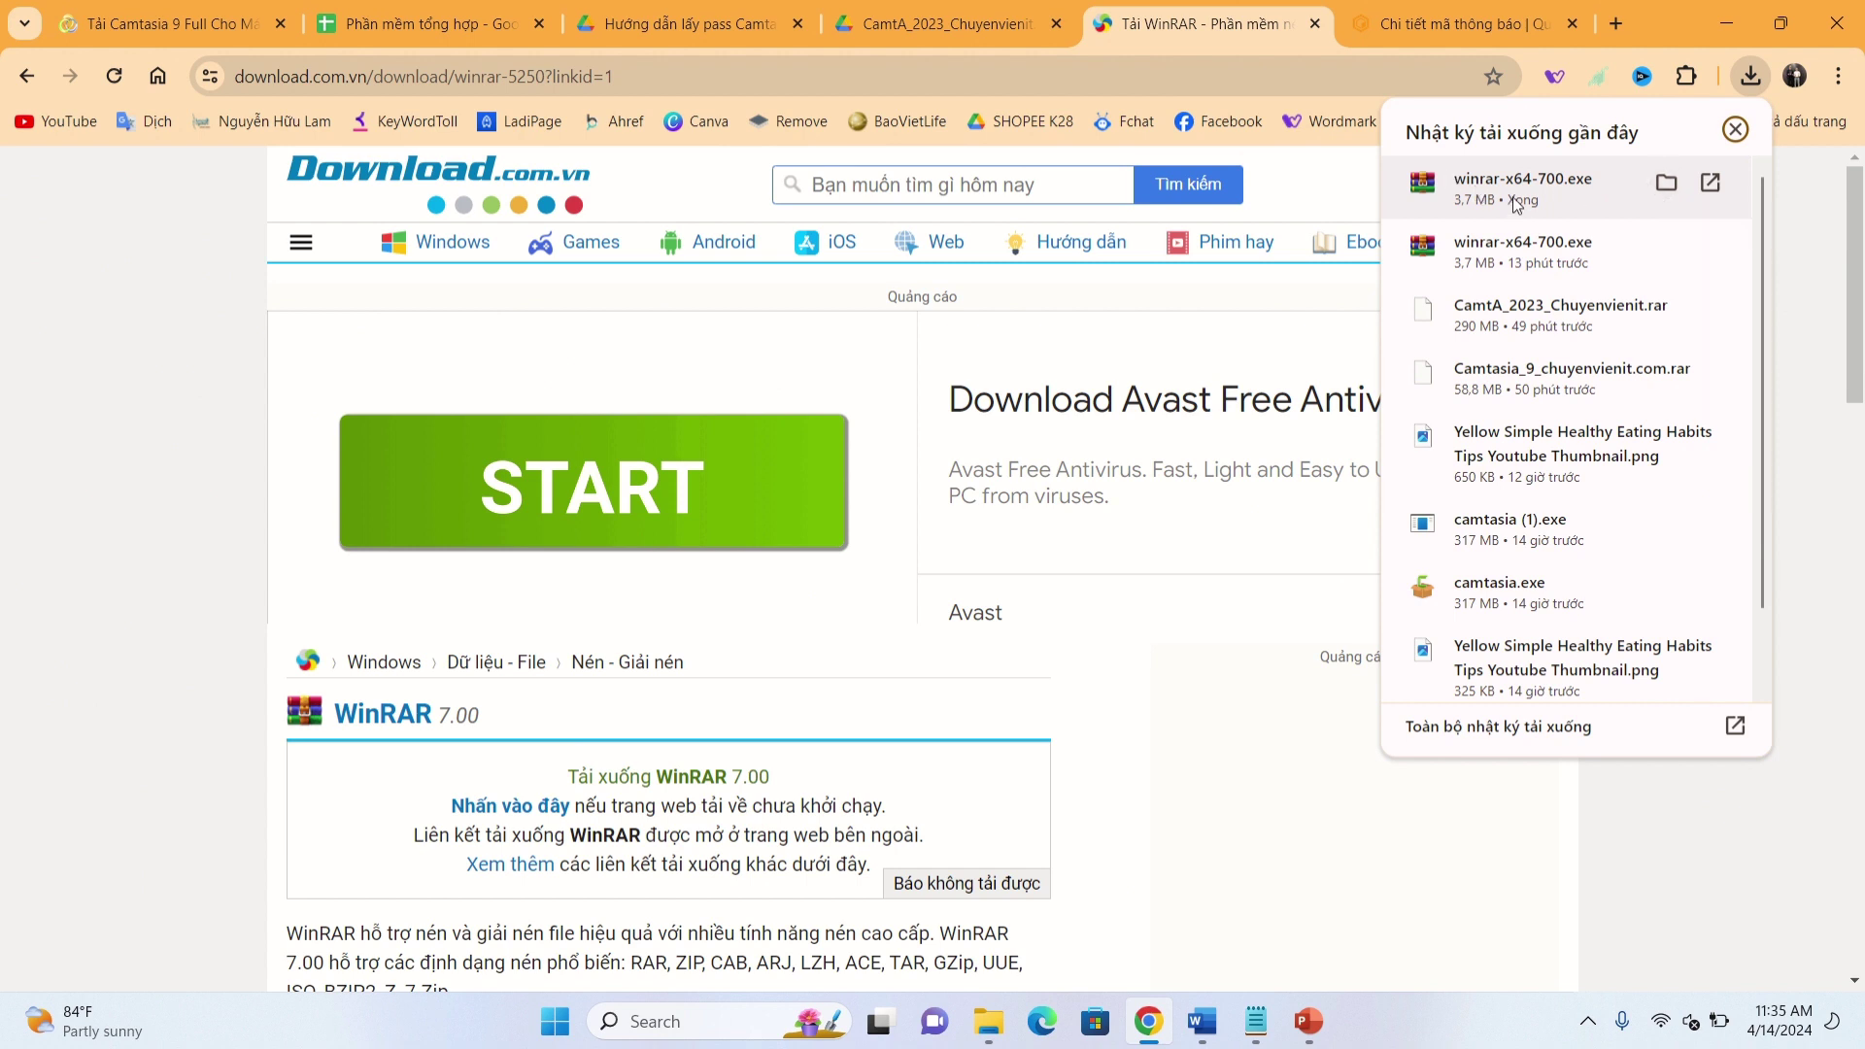
{"action": "left_click", "coordinate": [1668, 185]}
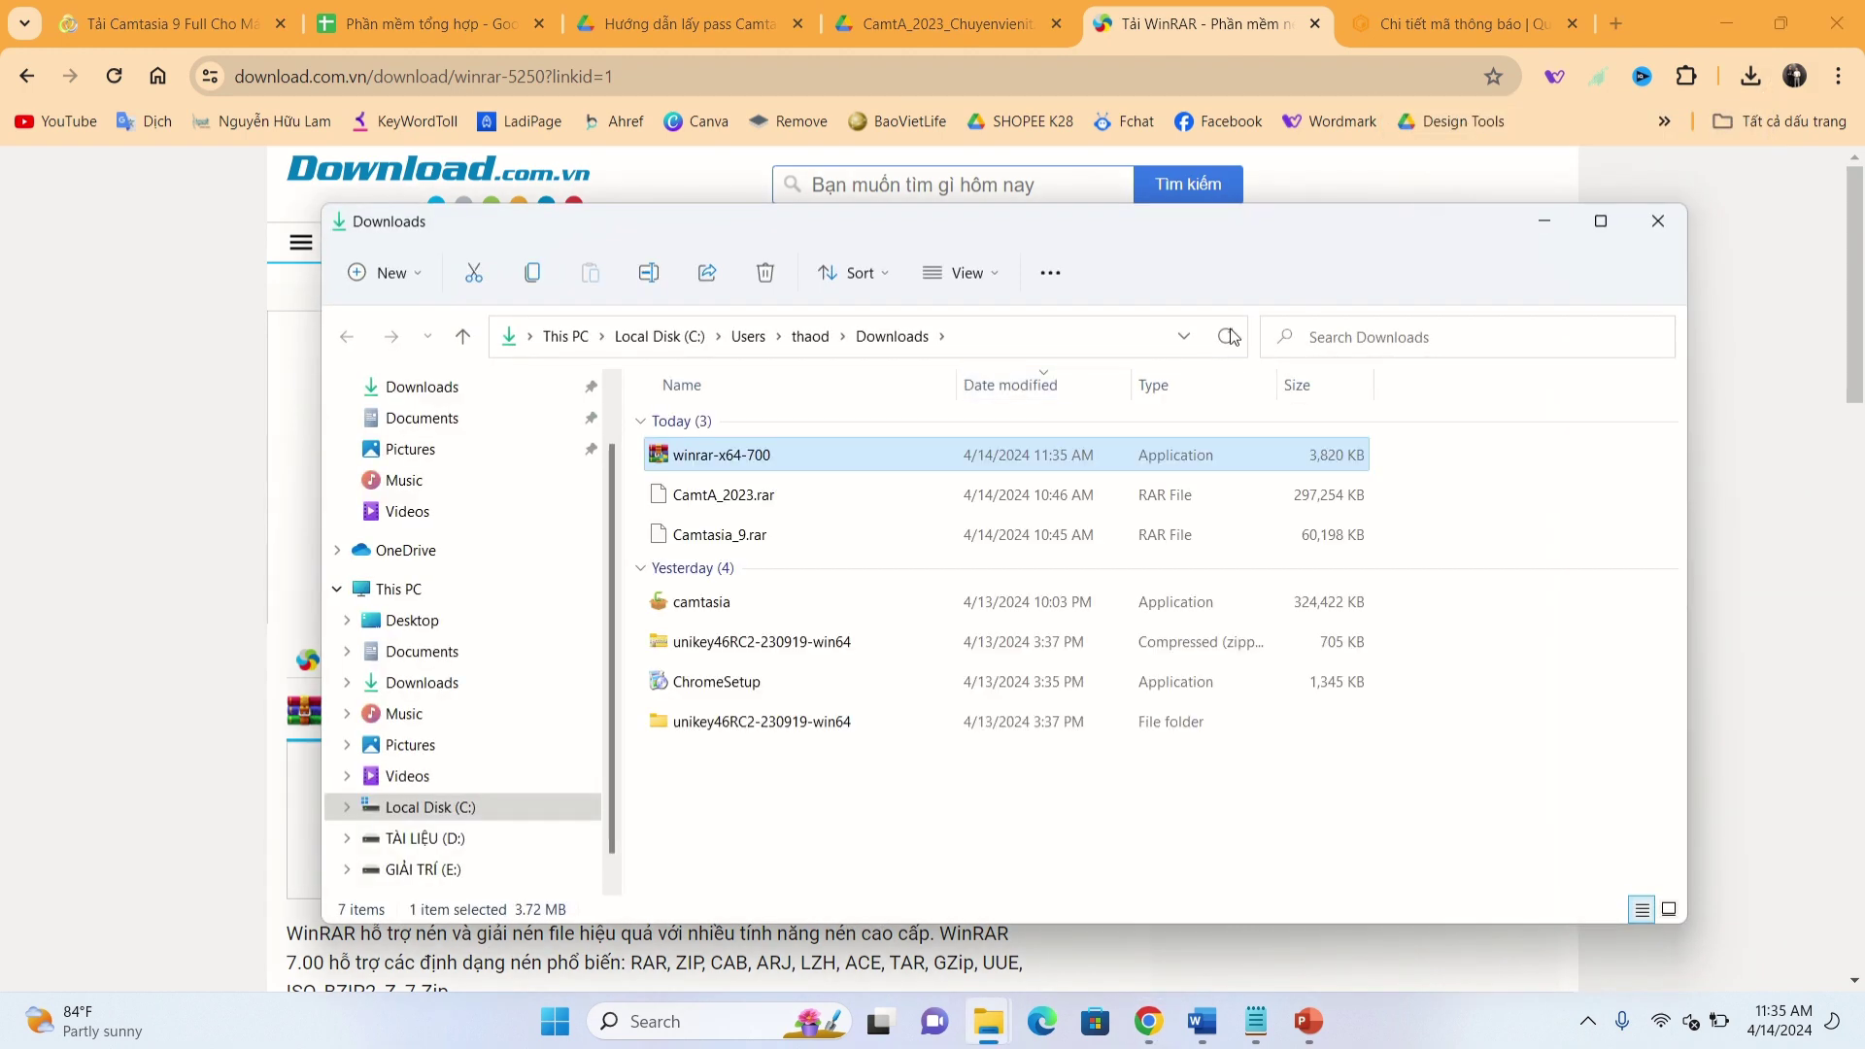
{"action": "left_click", "coordinate": [1602, 225]}
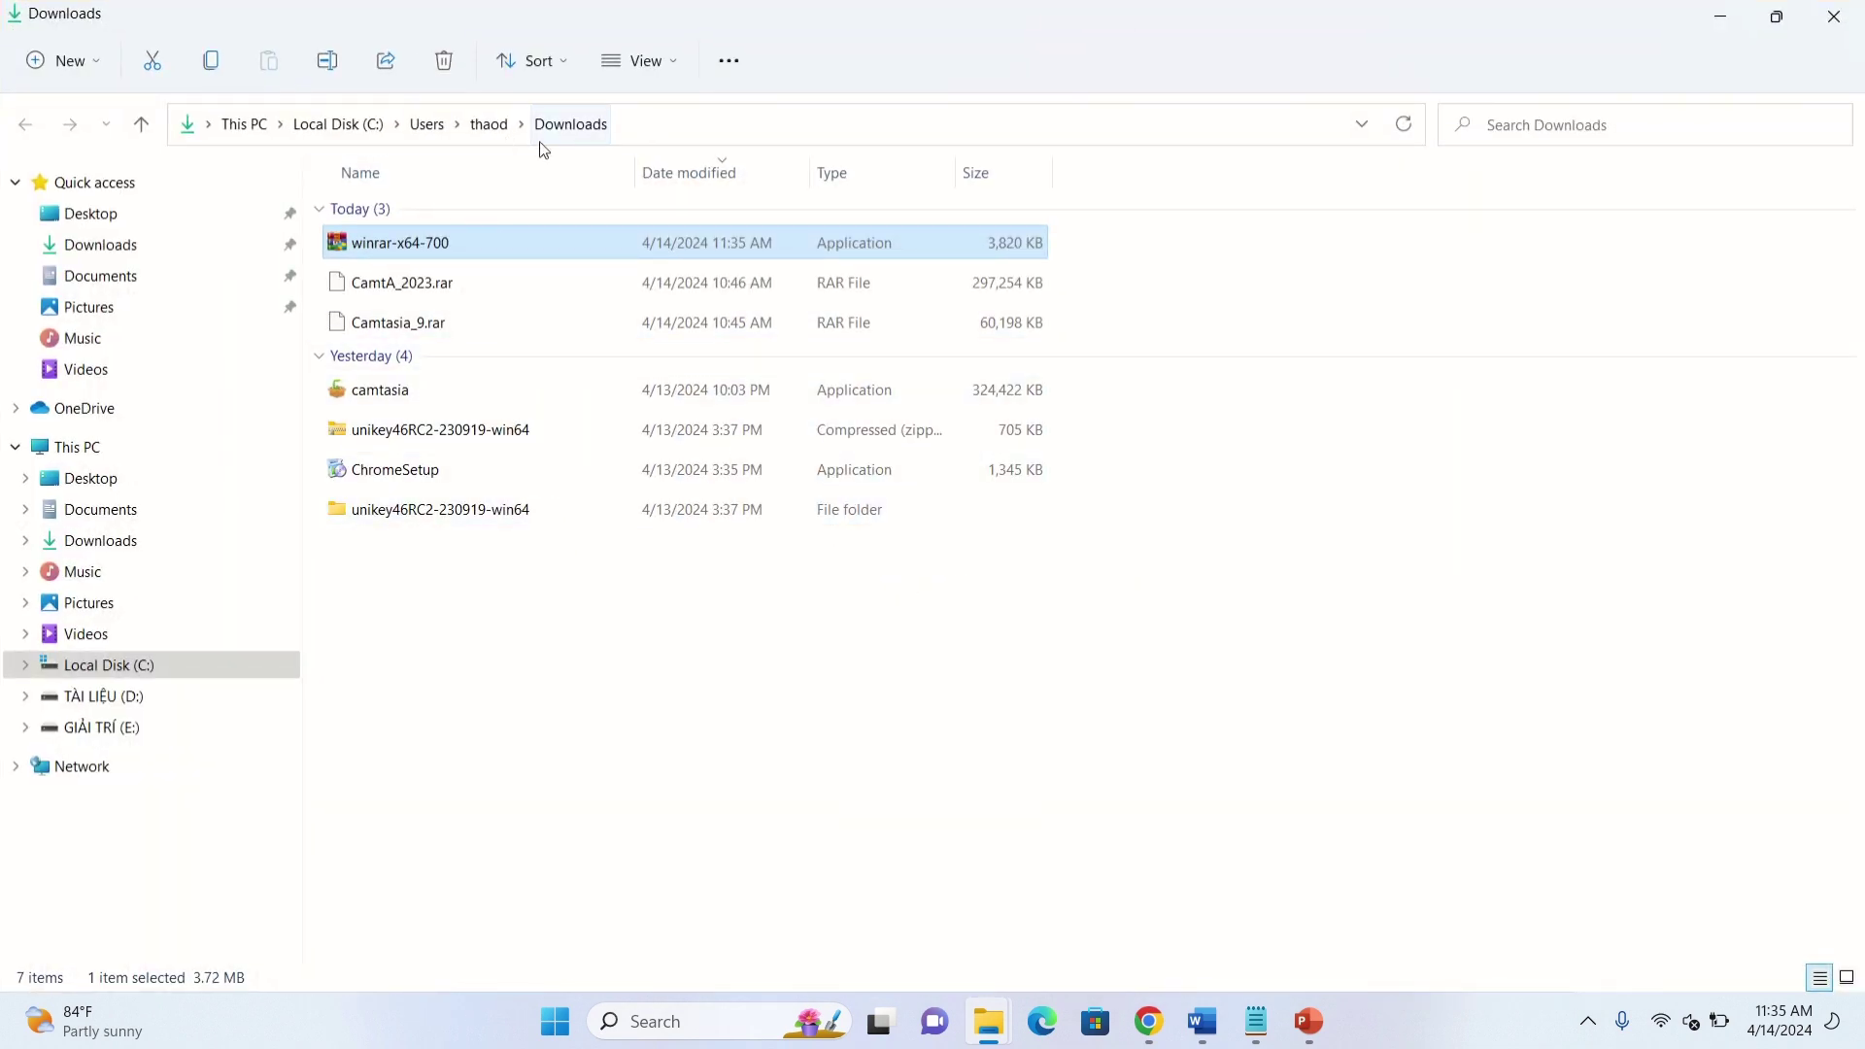
Step: Run the winrar-x64-700 installer and install WinRAR into the default C:\Program Files\WinRAR folder
{"action": "double_click", "coordinate": [504, 255]}
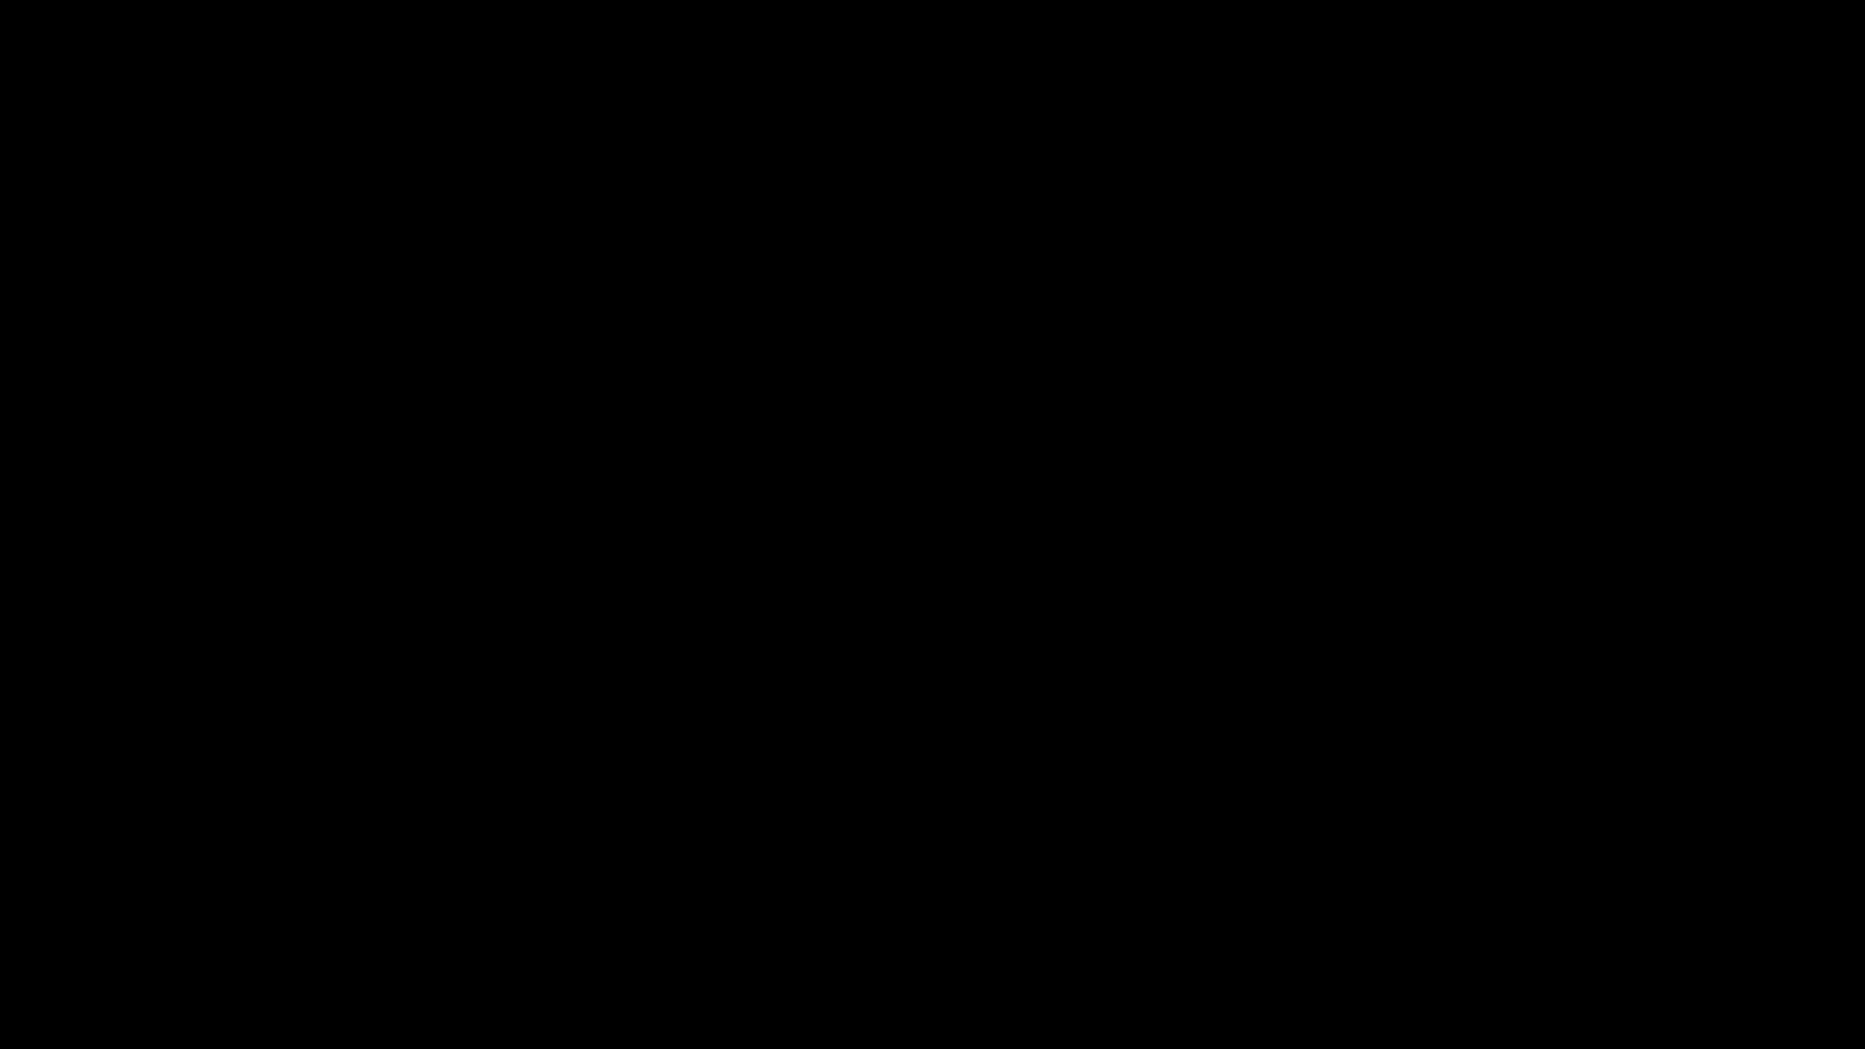
{"action": "left_click", "coordinate": [849, 708]}
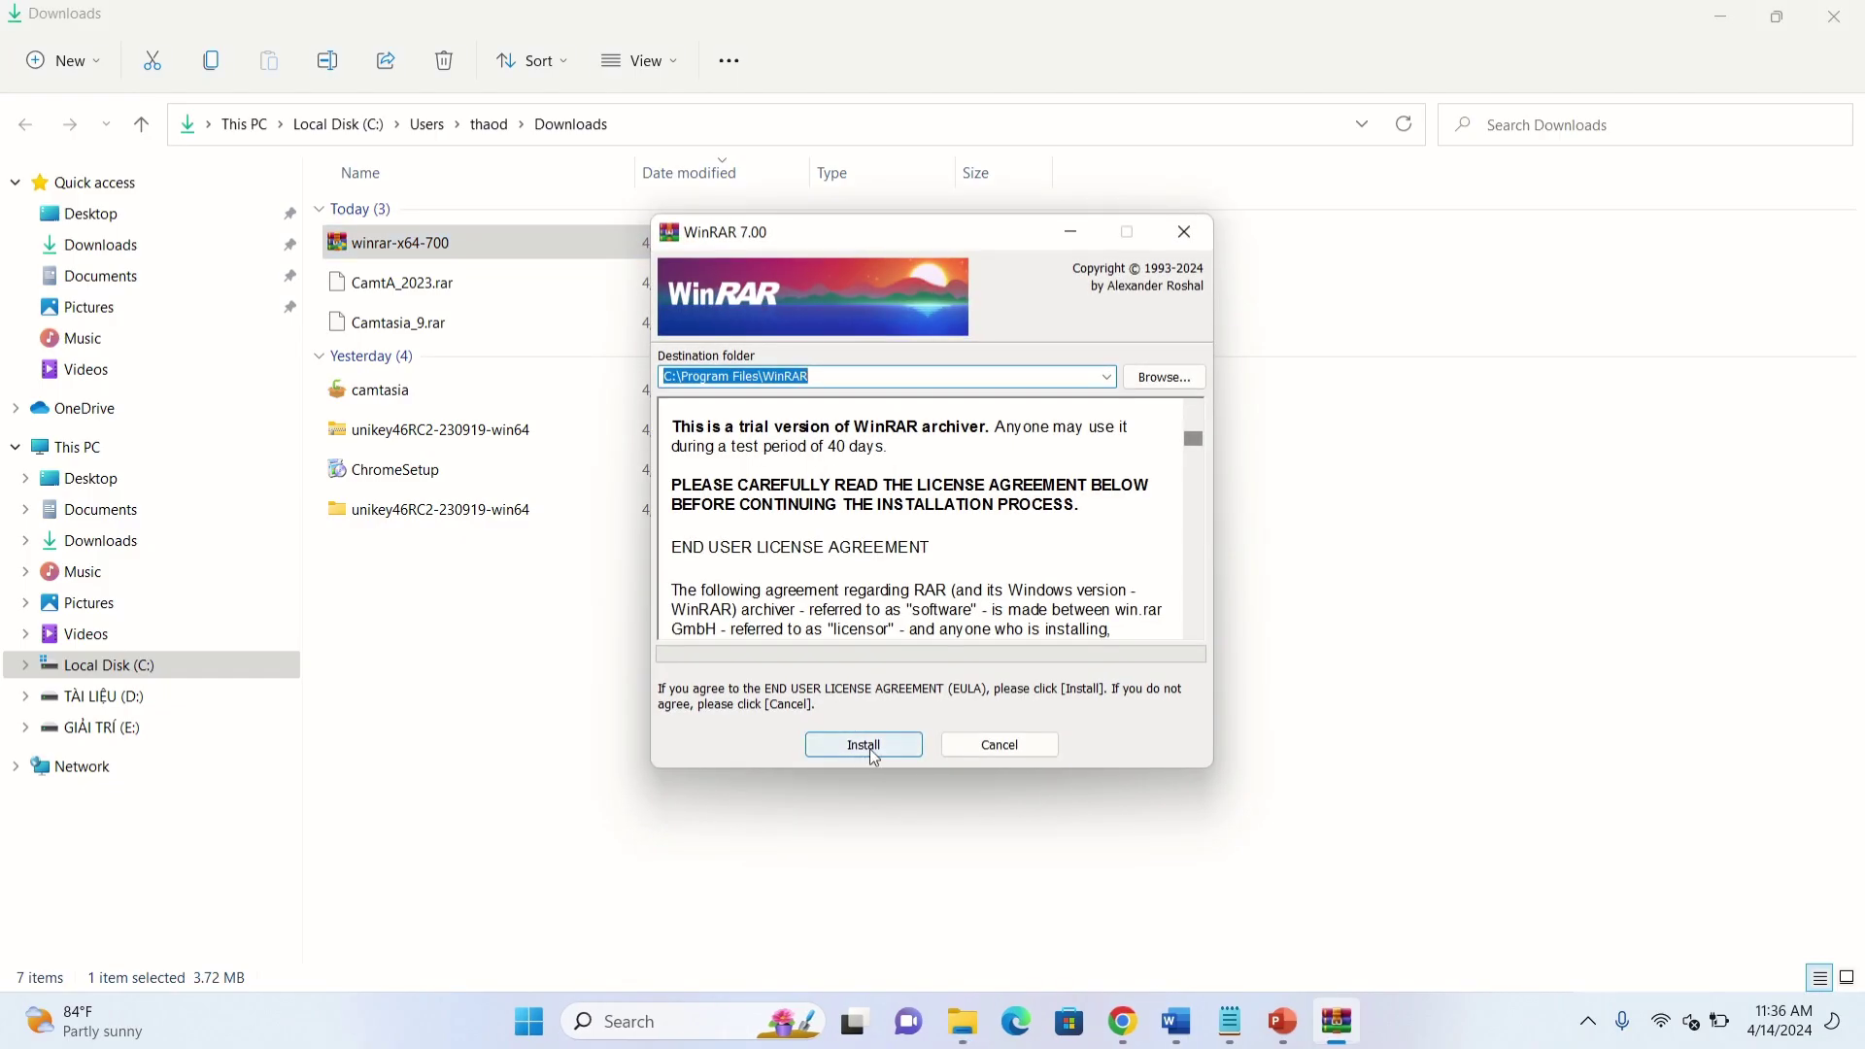
{"action": "left_click", "coordinate": [874, 755]}
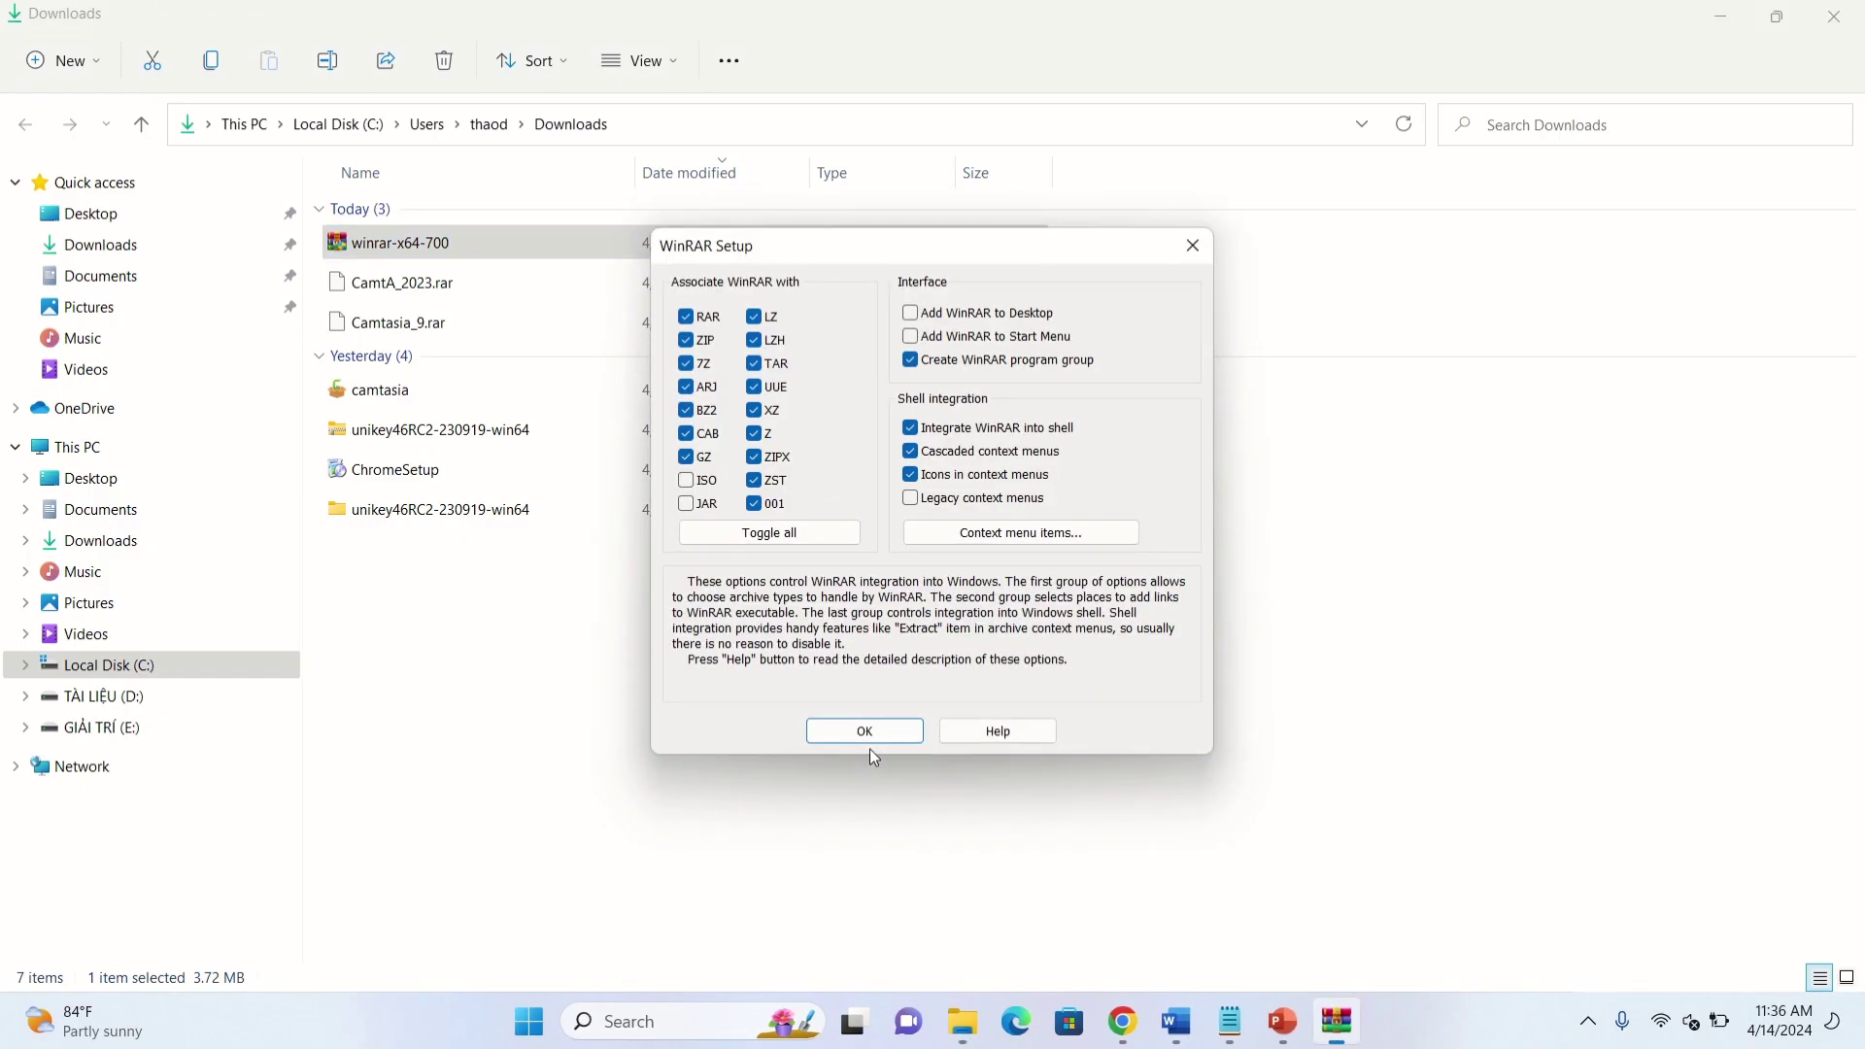
Step: Associate WinRAR with all listed archive types, including ISO and JAR, and finish the setup
{"action": "left_click", "coordinate": [686, 479]}
{"action": "left_click", "coordinate": [686, 504]}
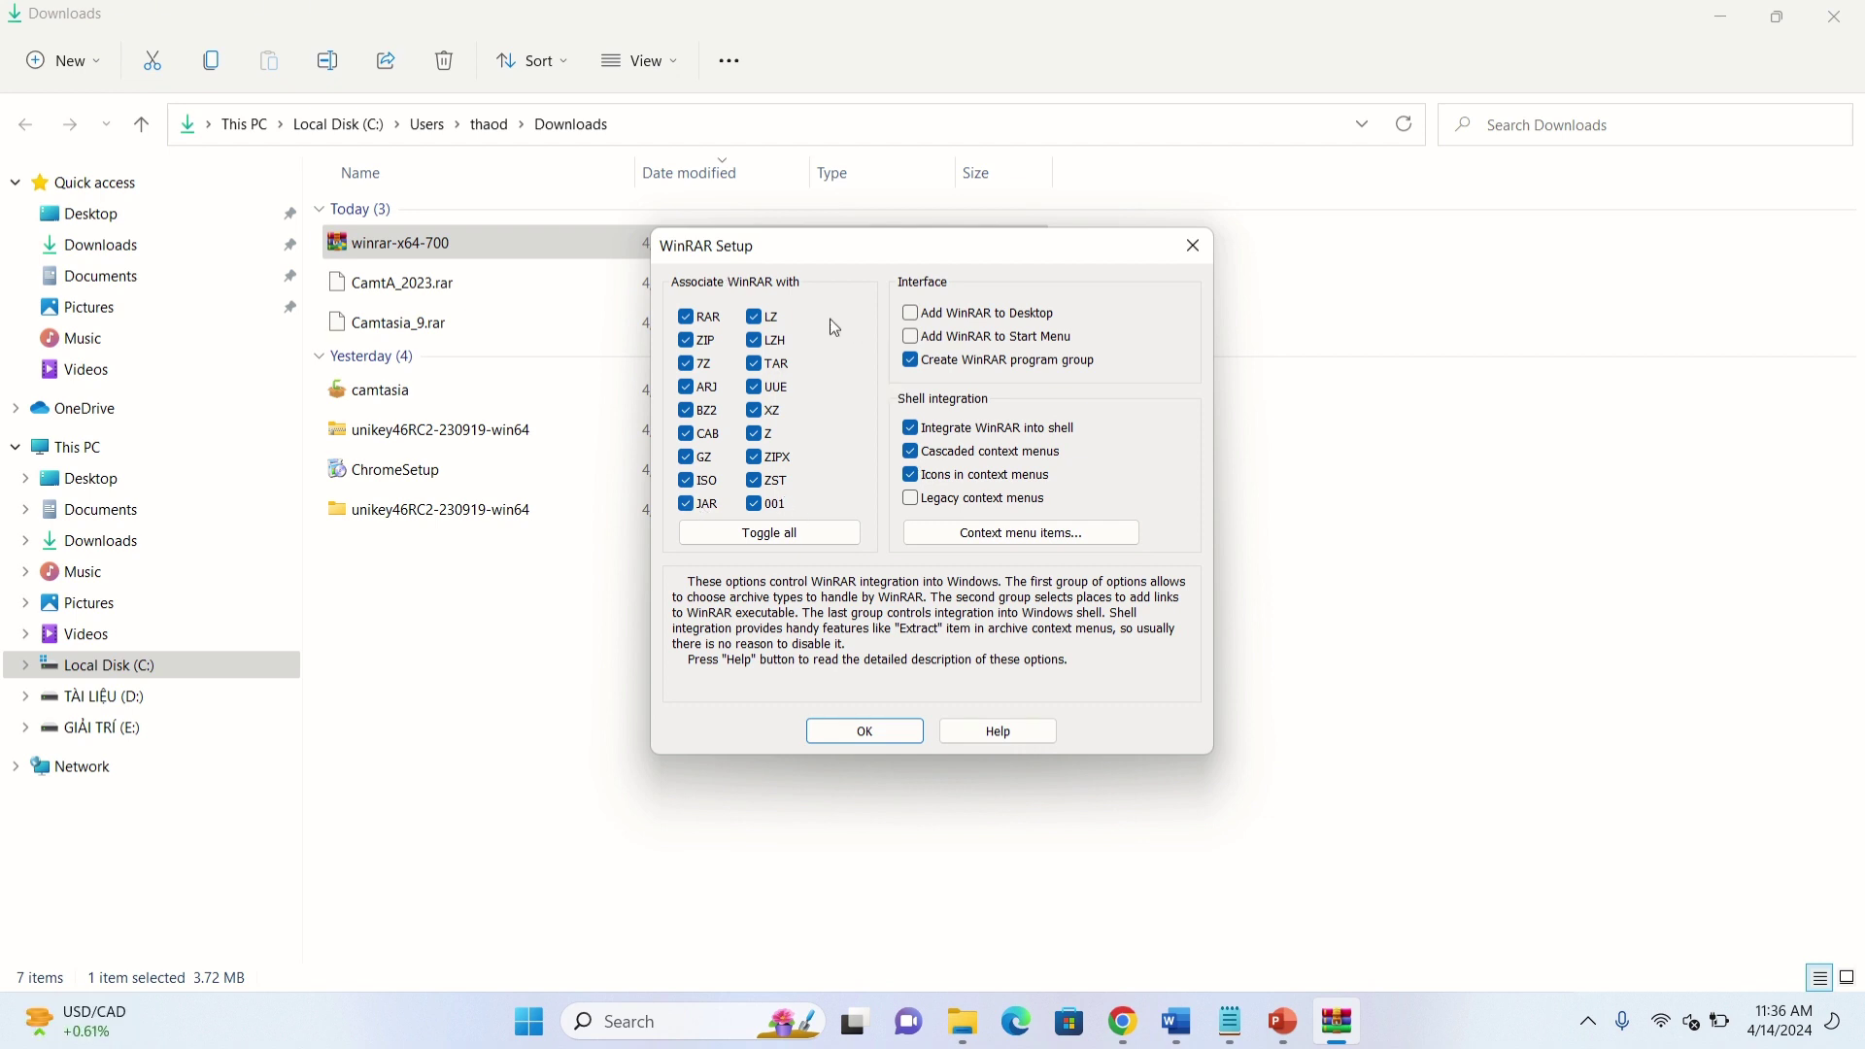
{"action": "left_click", "coordinate": [768, 534]}
{"action": "left_click", "coordinate": [772, 536]}
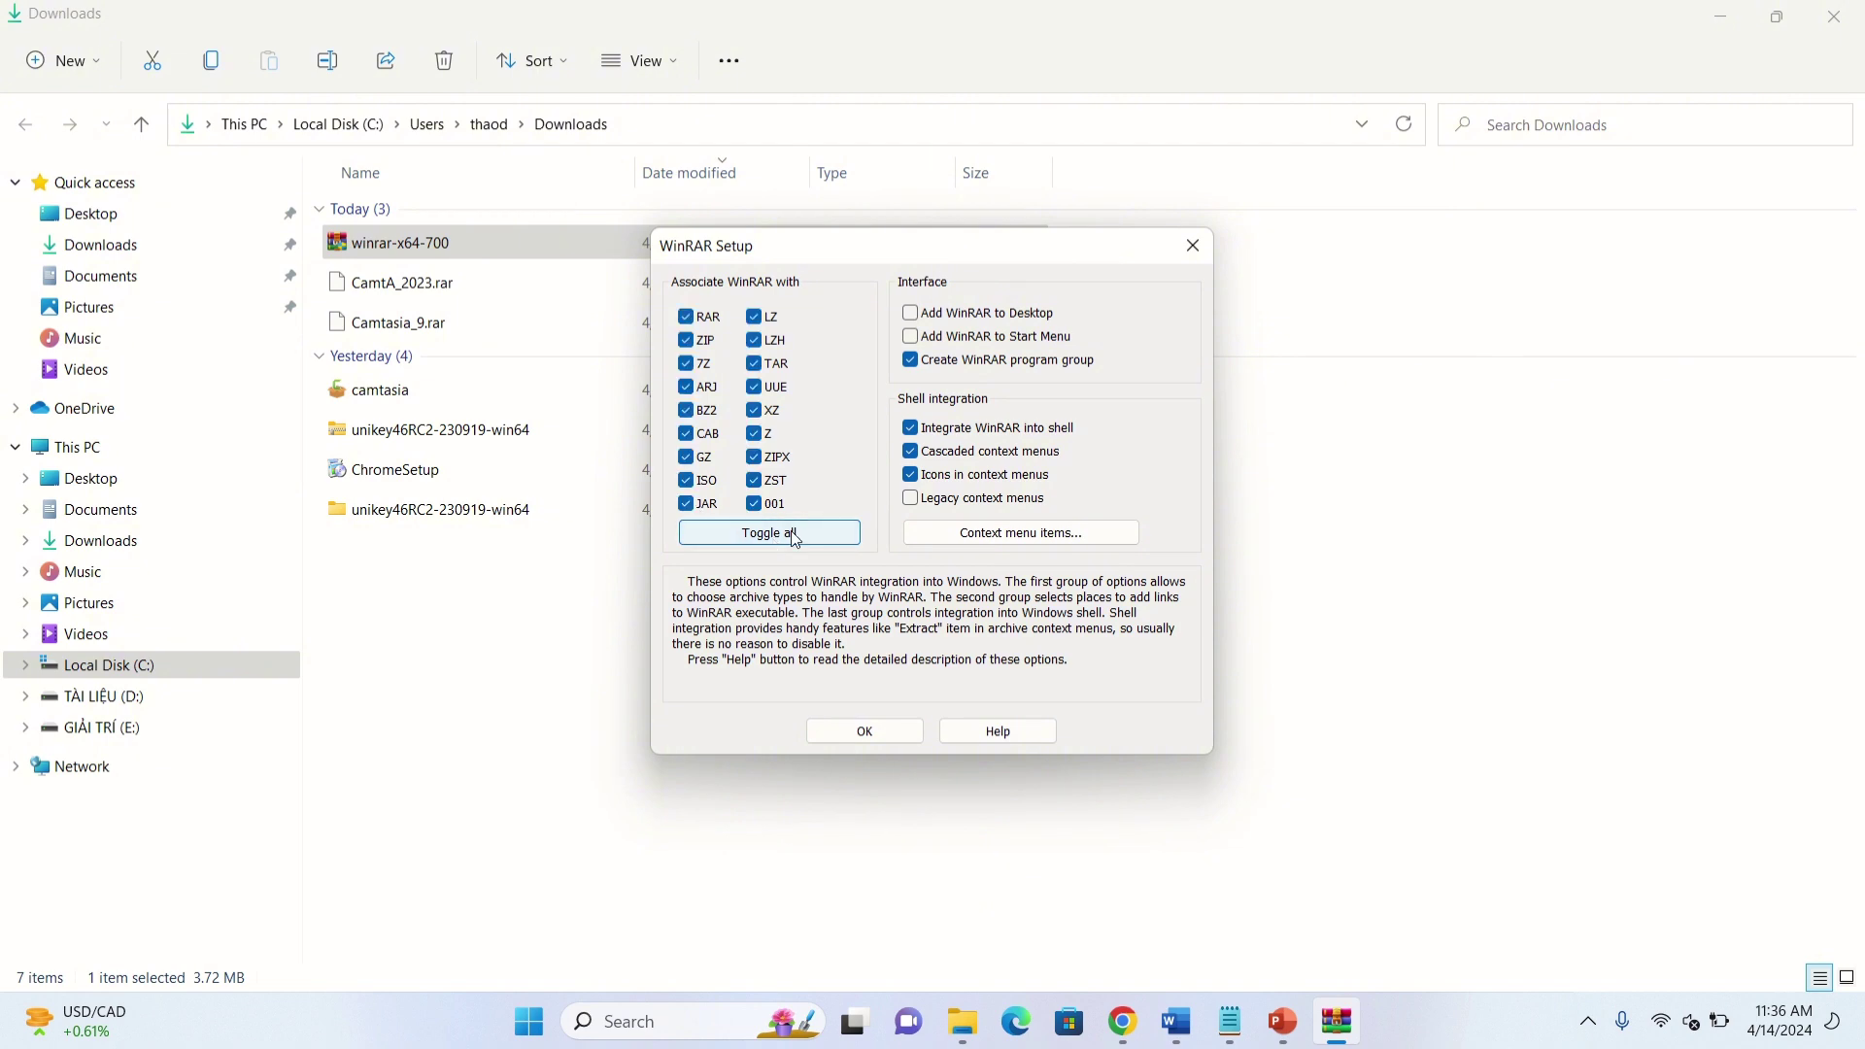
{"action": "left_click", "coordinate": [884, 731]}
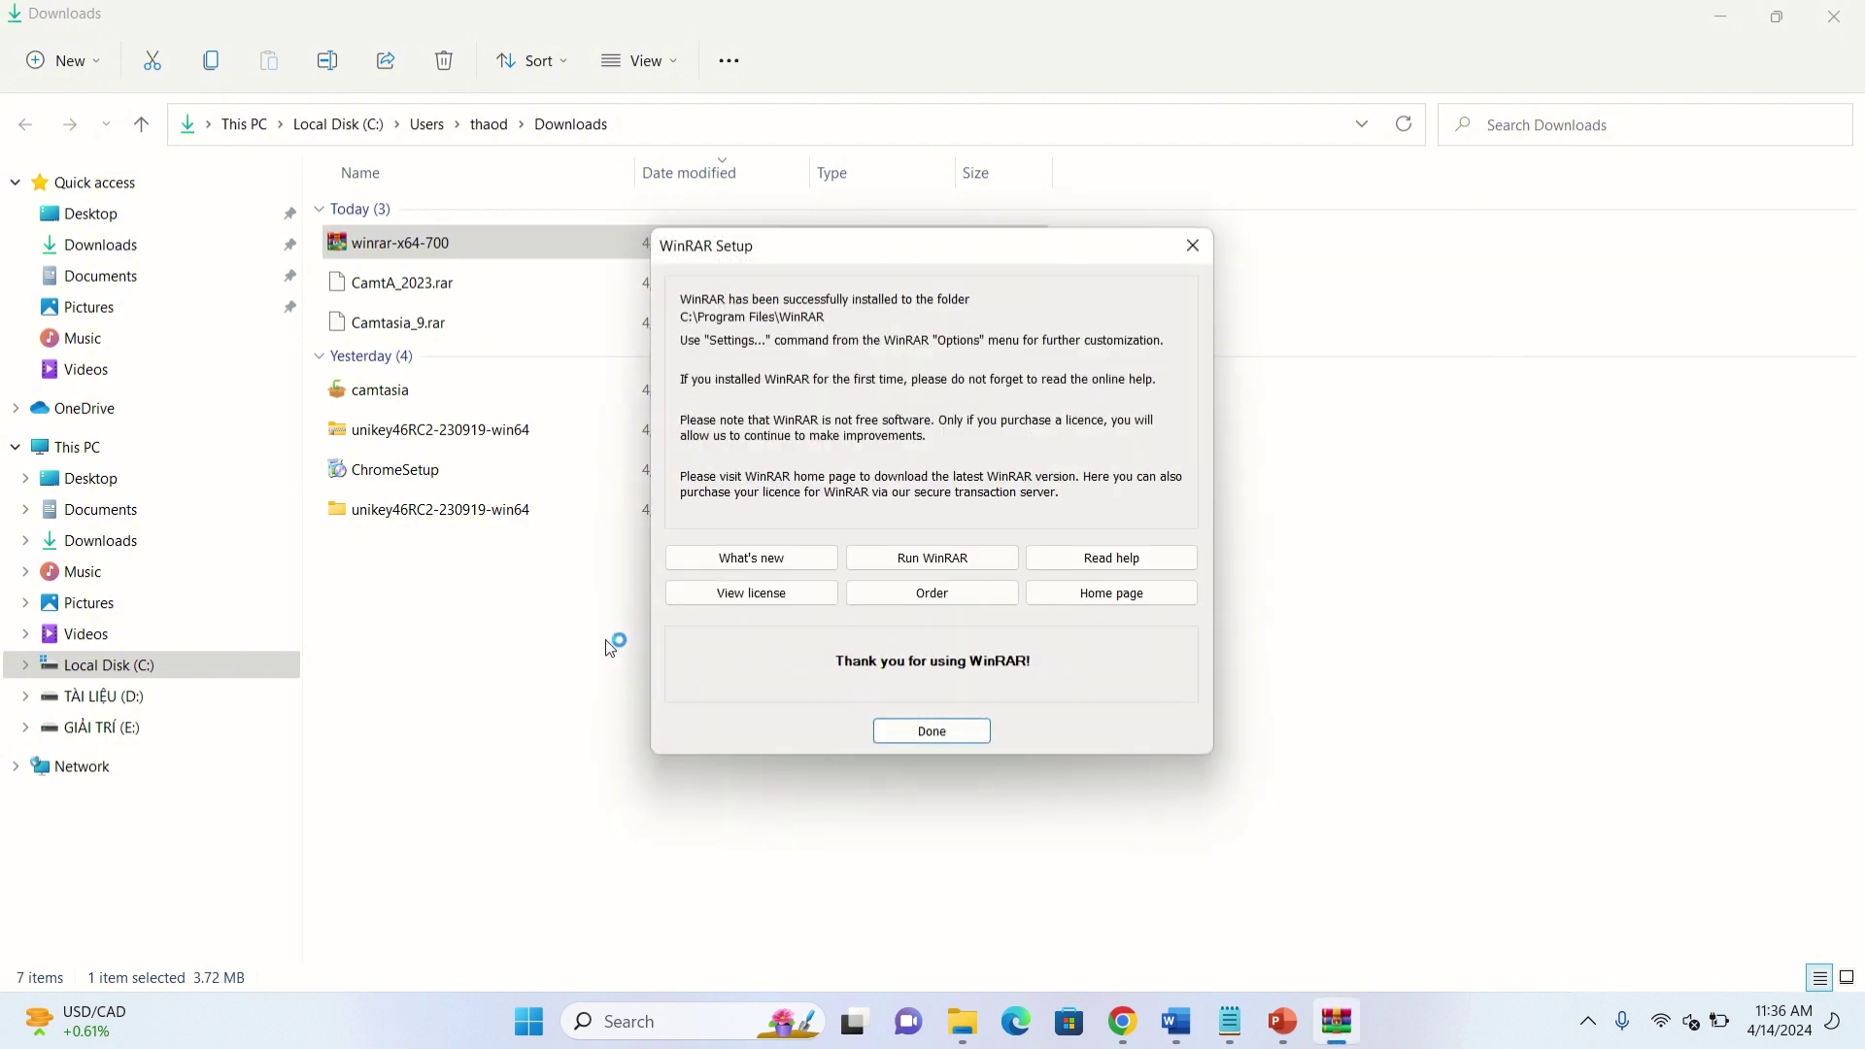
{"action": "left_click", "coordinate": [905, 731]}
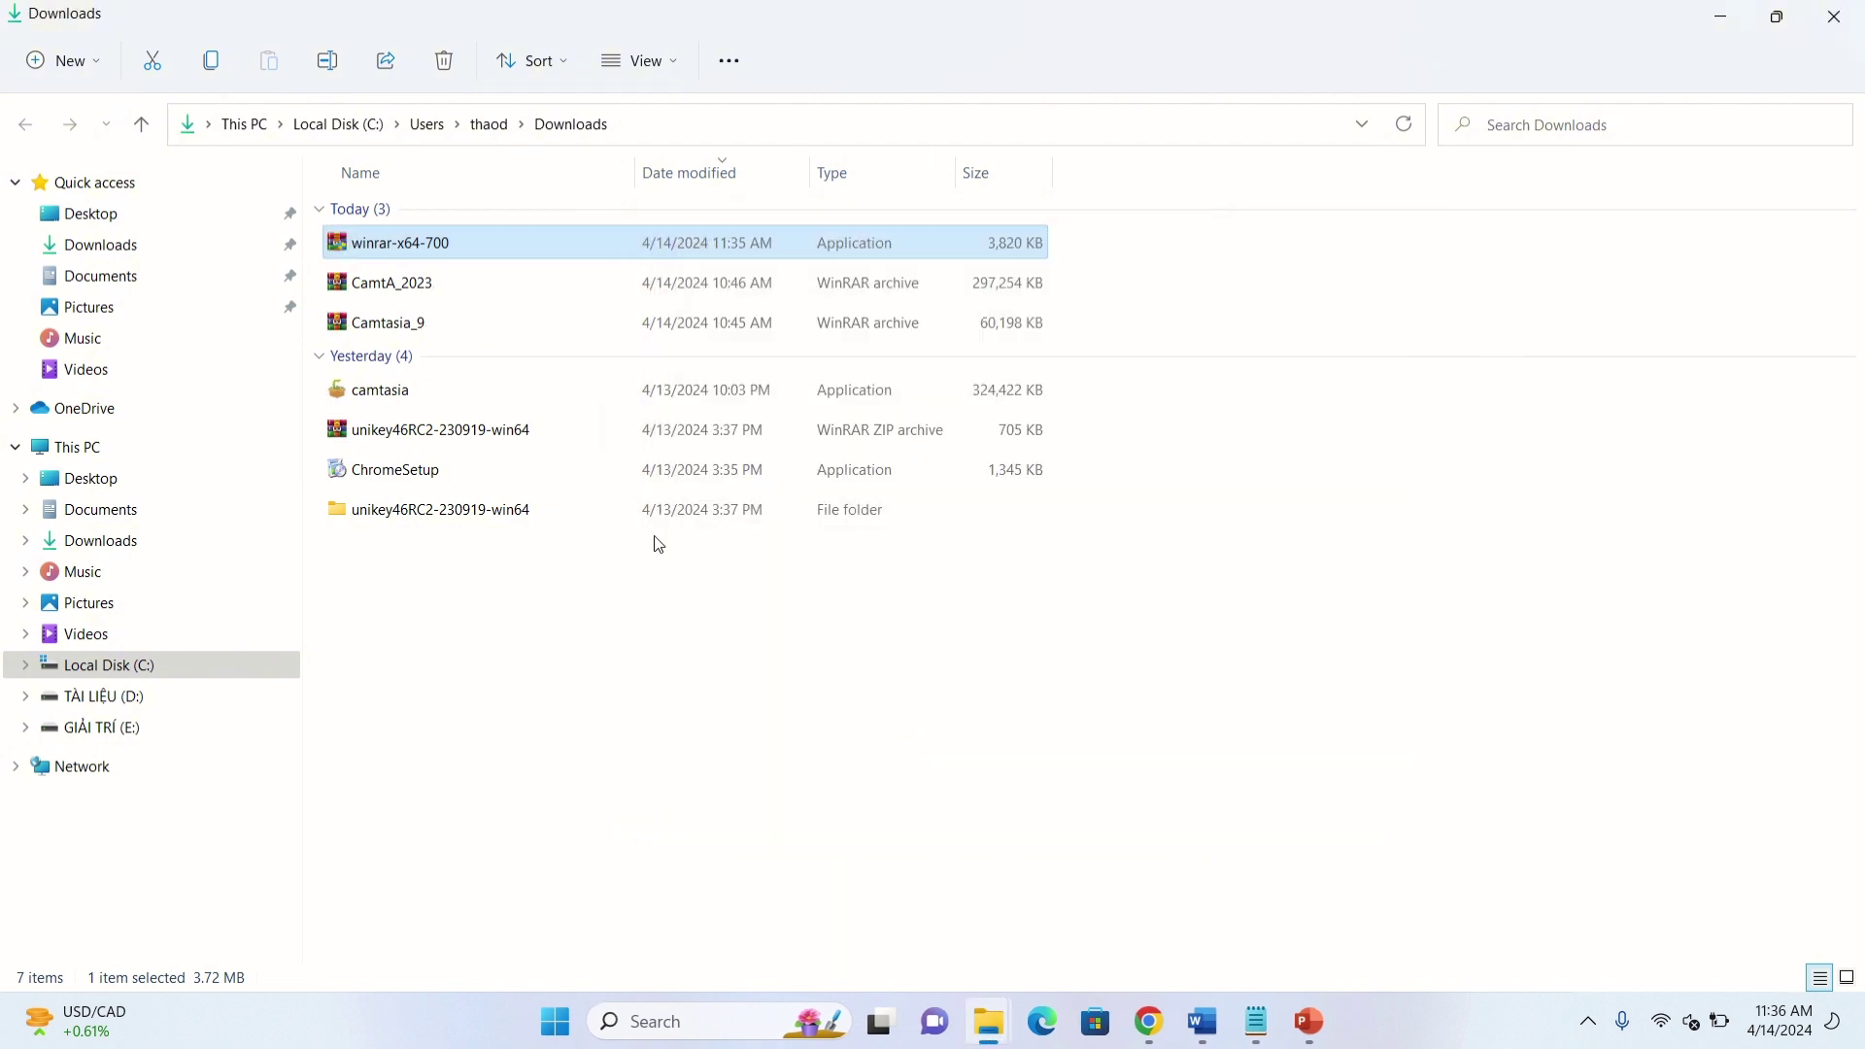
Step: Widen the Name column and try to extract CamtA_2023 into a CamtA_2023 folder in Downloads, cancelling at the password request
{"action": "left_click_drag", "start_coordinate": [637, 180], "coordinate": [772, 180]}
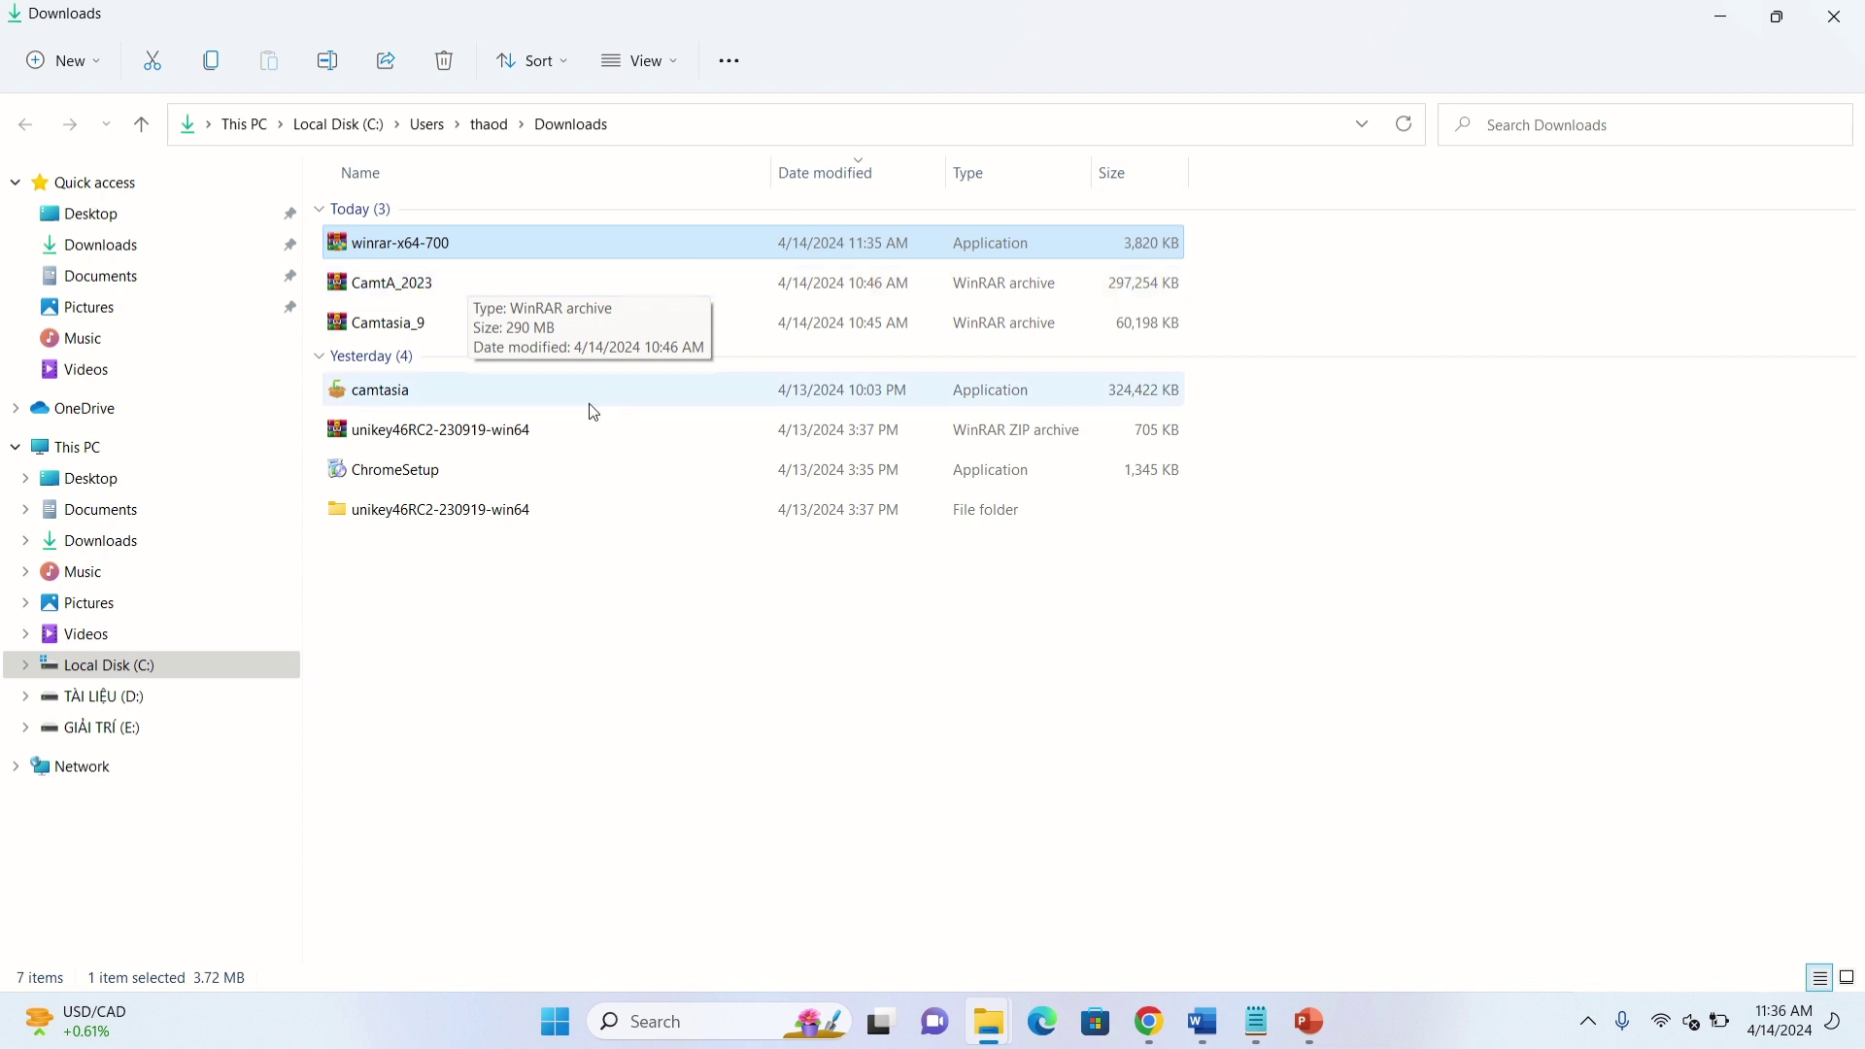
{"action": "left_click", "coordinate": [442, 294]}
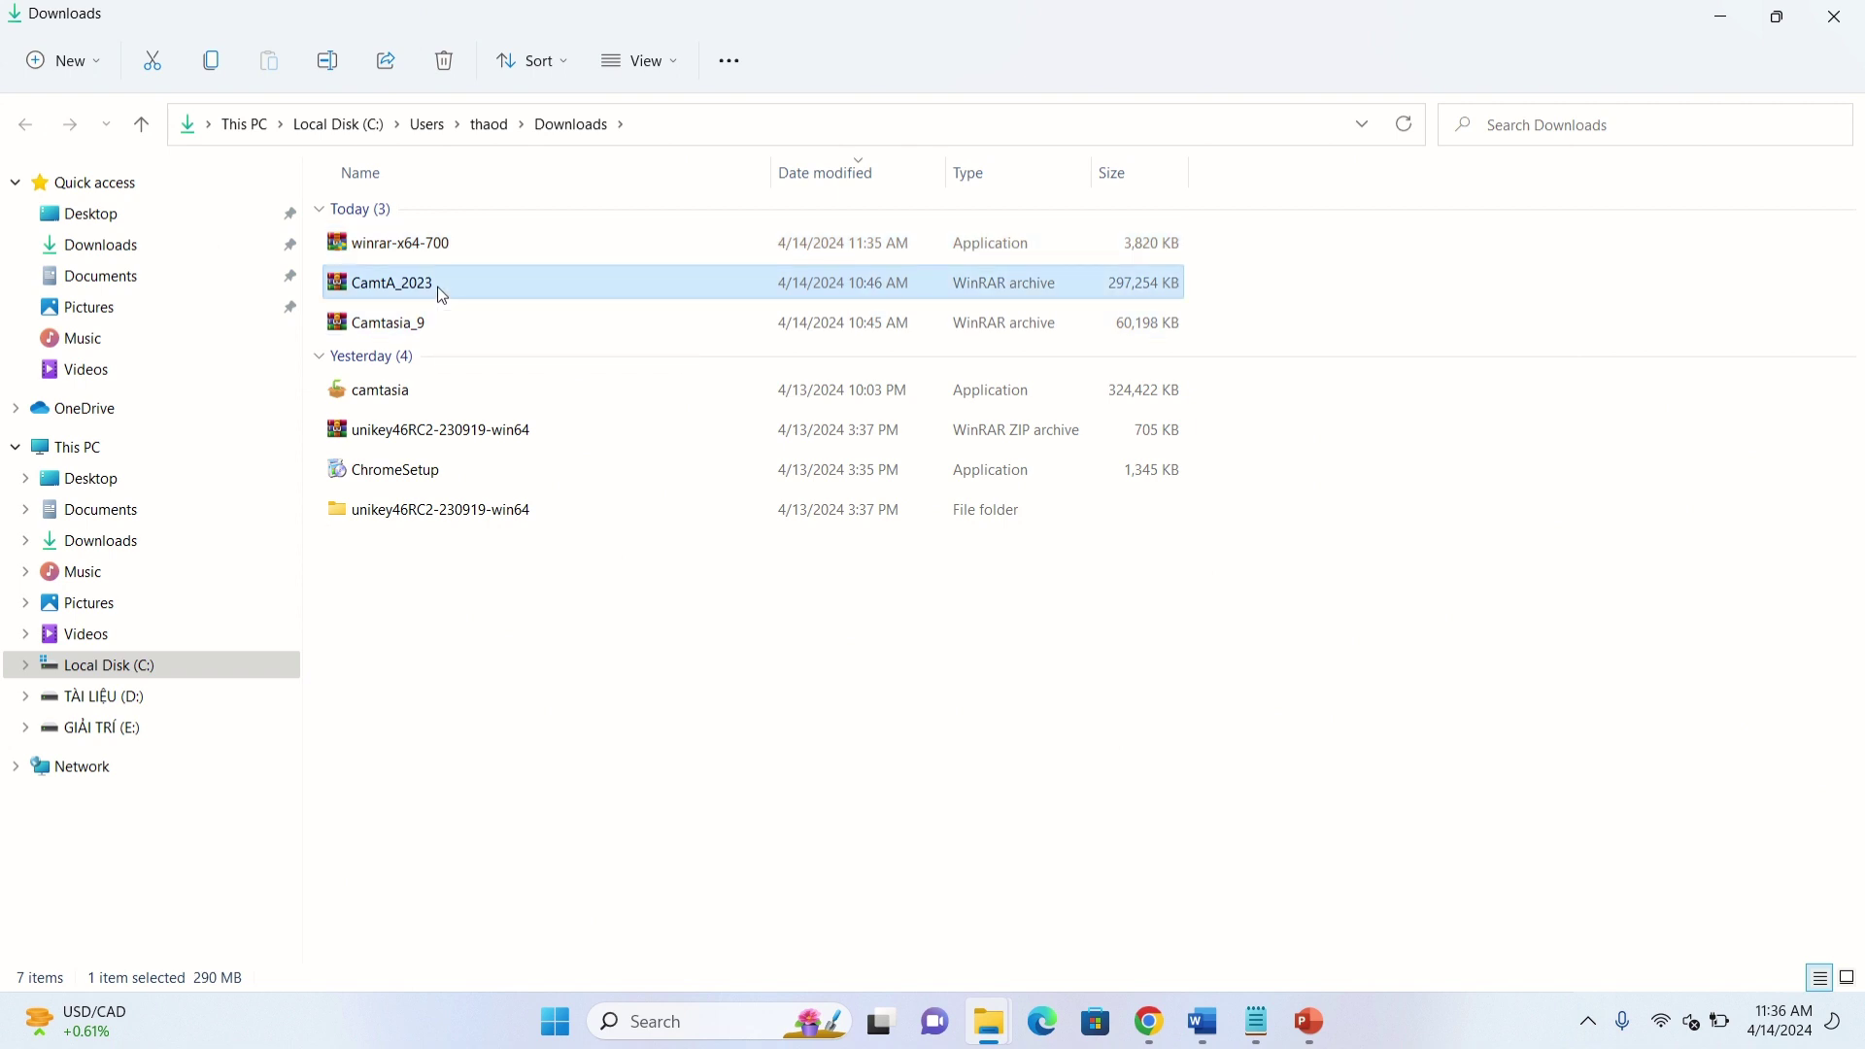
{"action": "right_click", "coordinate": [442, 294]}
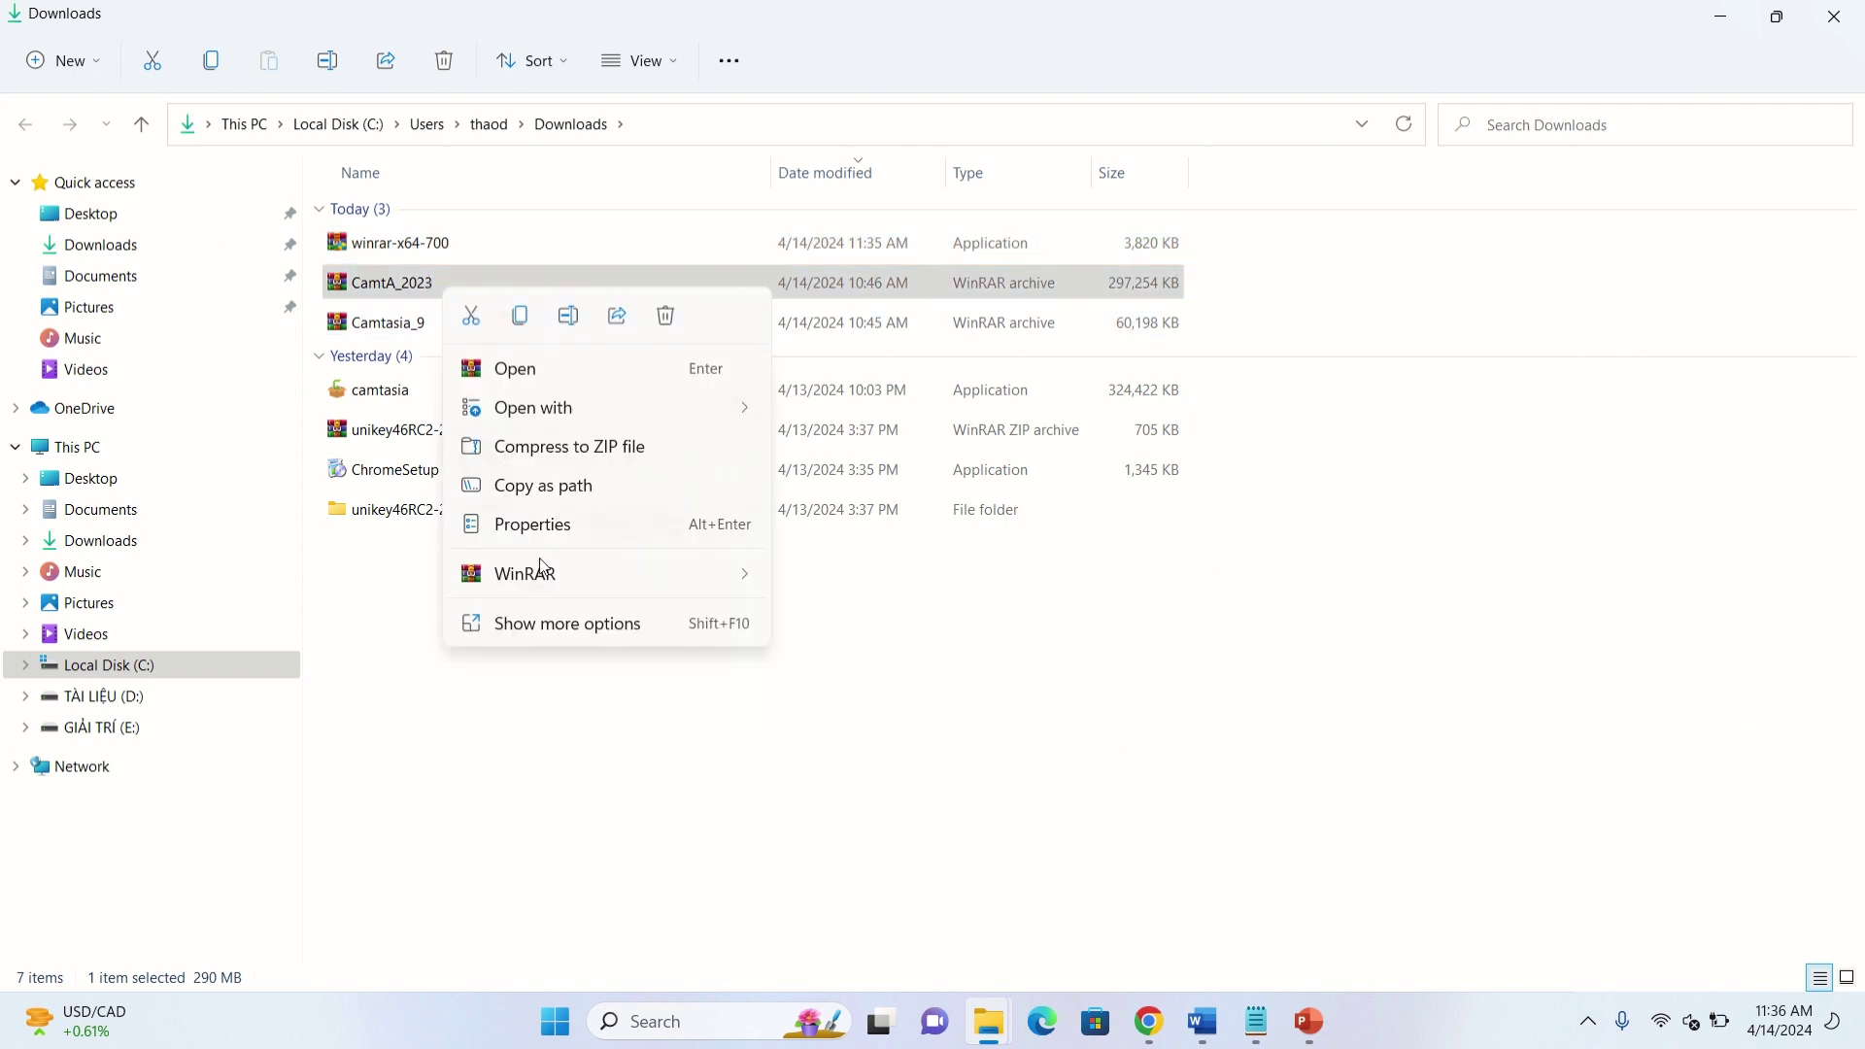
{"action": "mouse_move", "coordinate": [540, 581]}
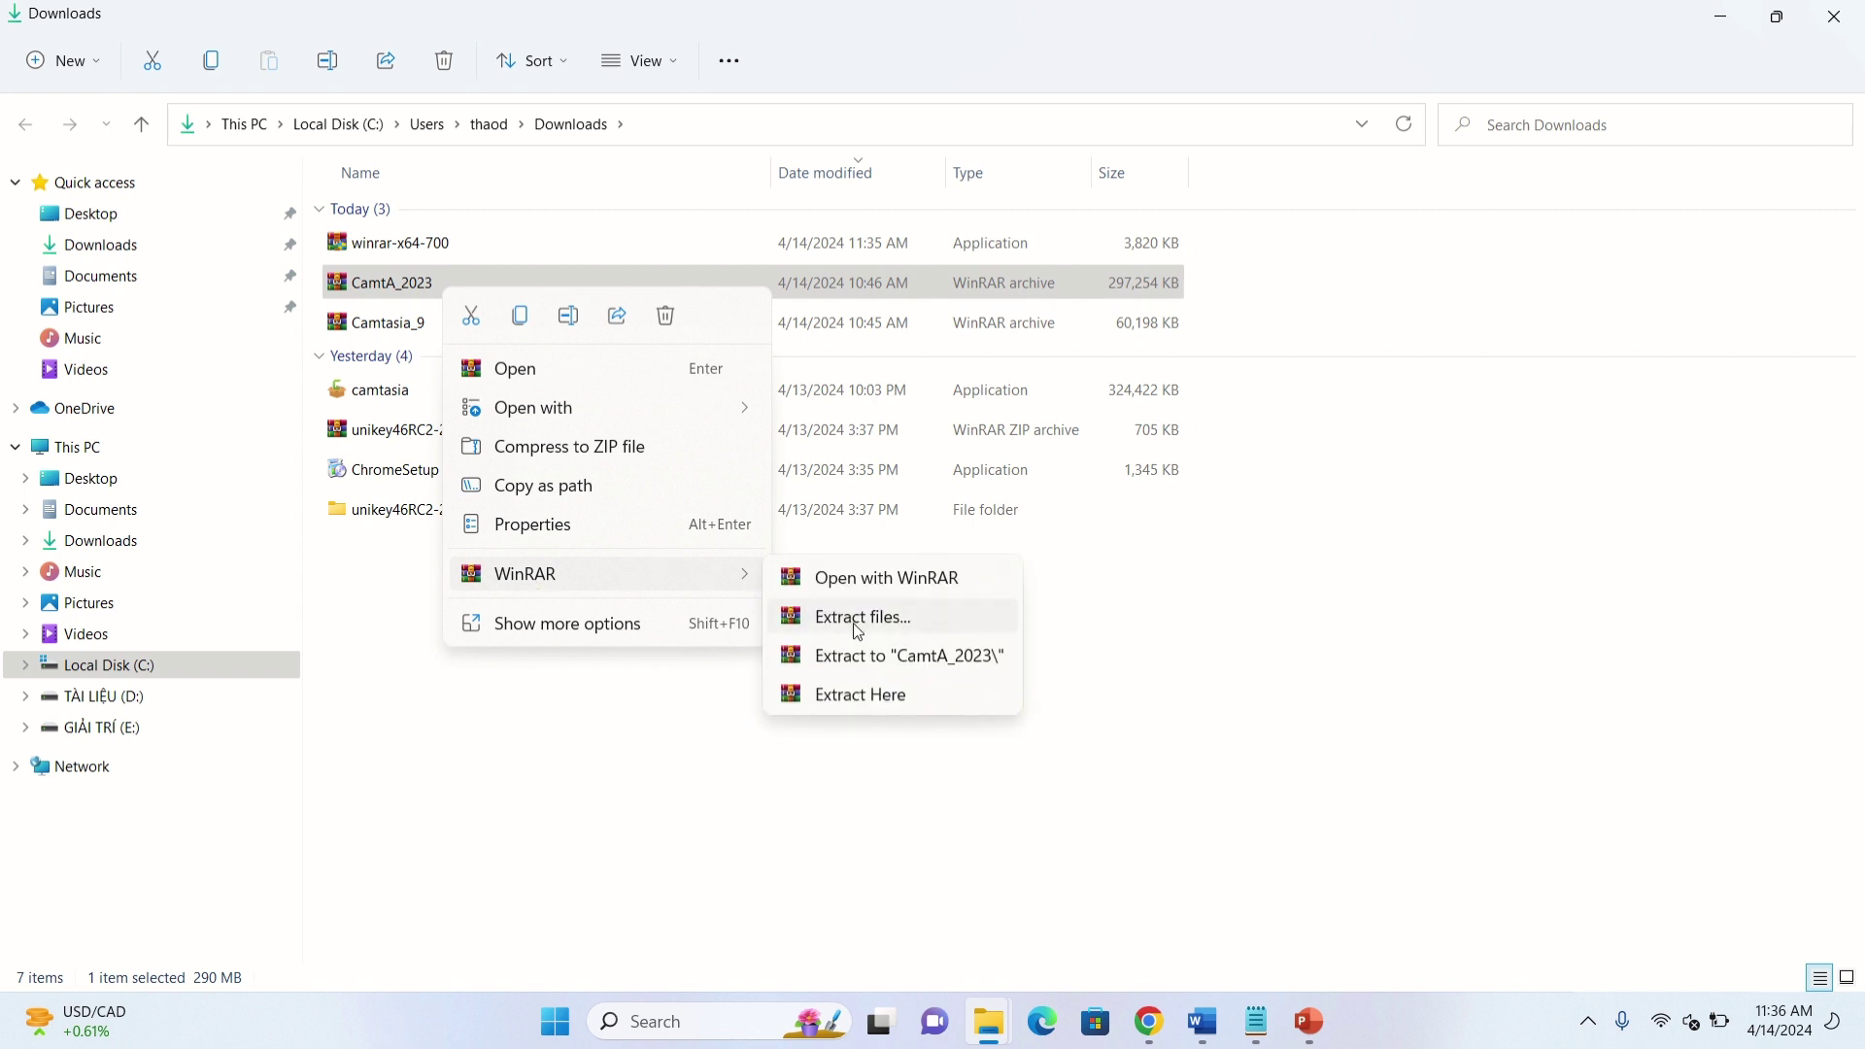
{"action": "left_click", "coordinate": [858, 633]}
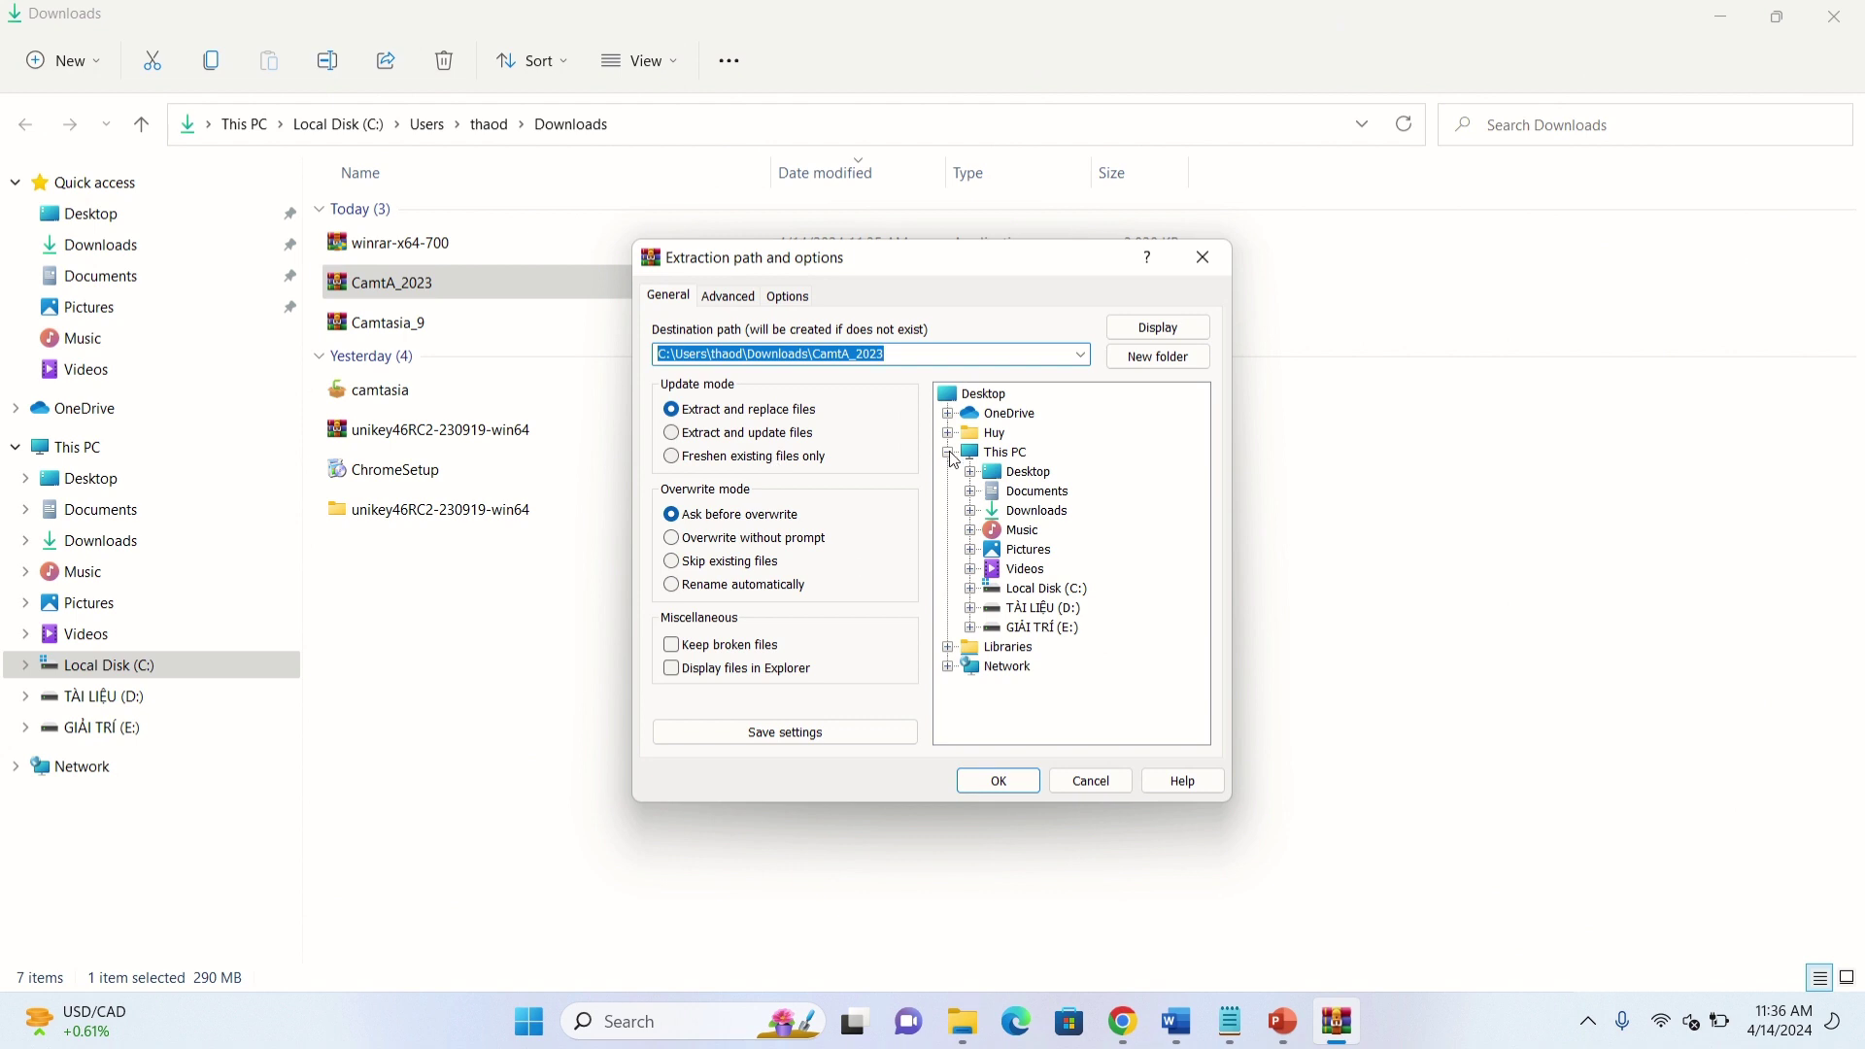
{"action": "left_click", "coordinate": [1015, 779]}
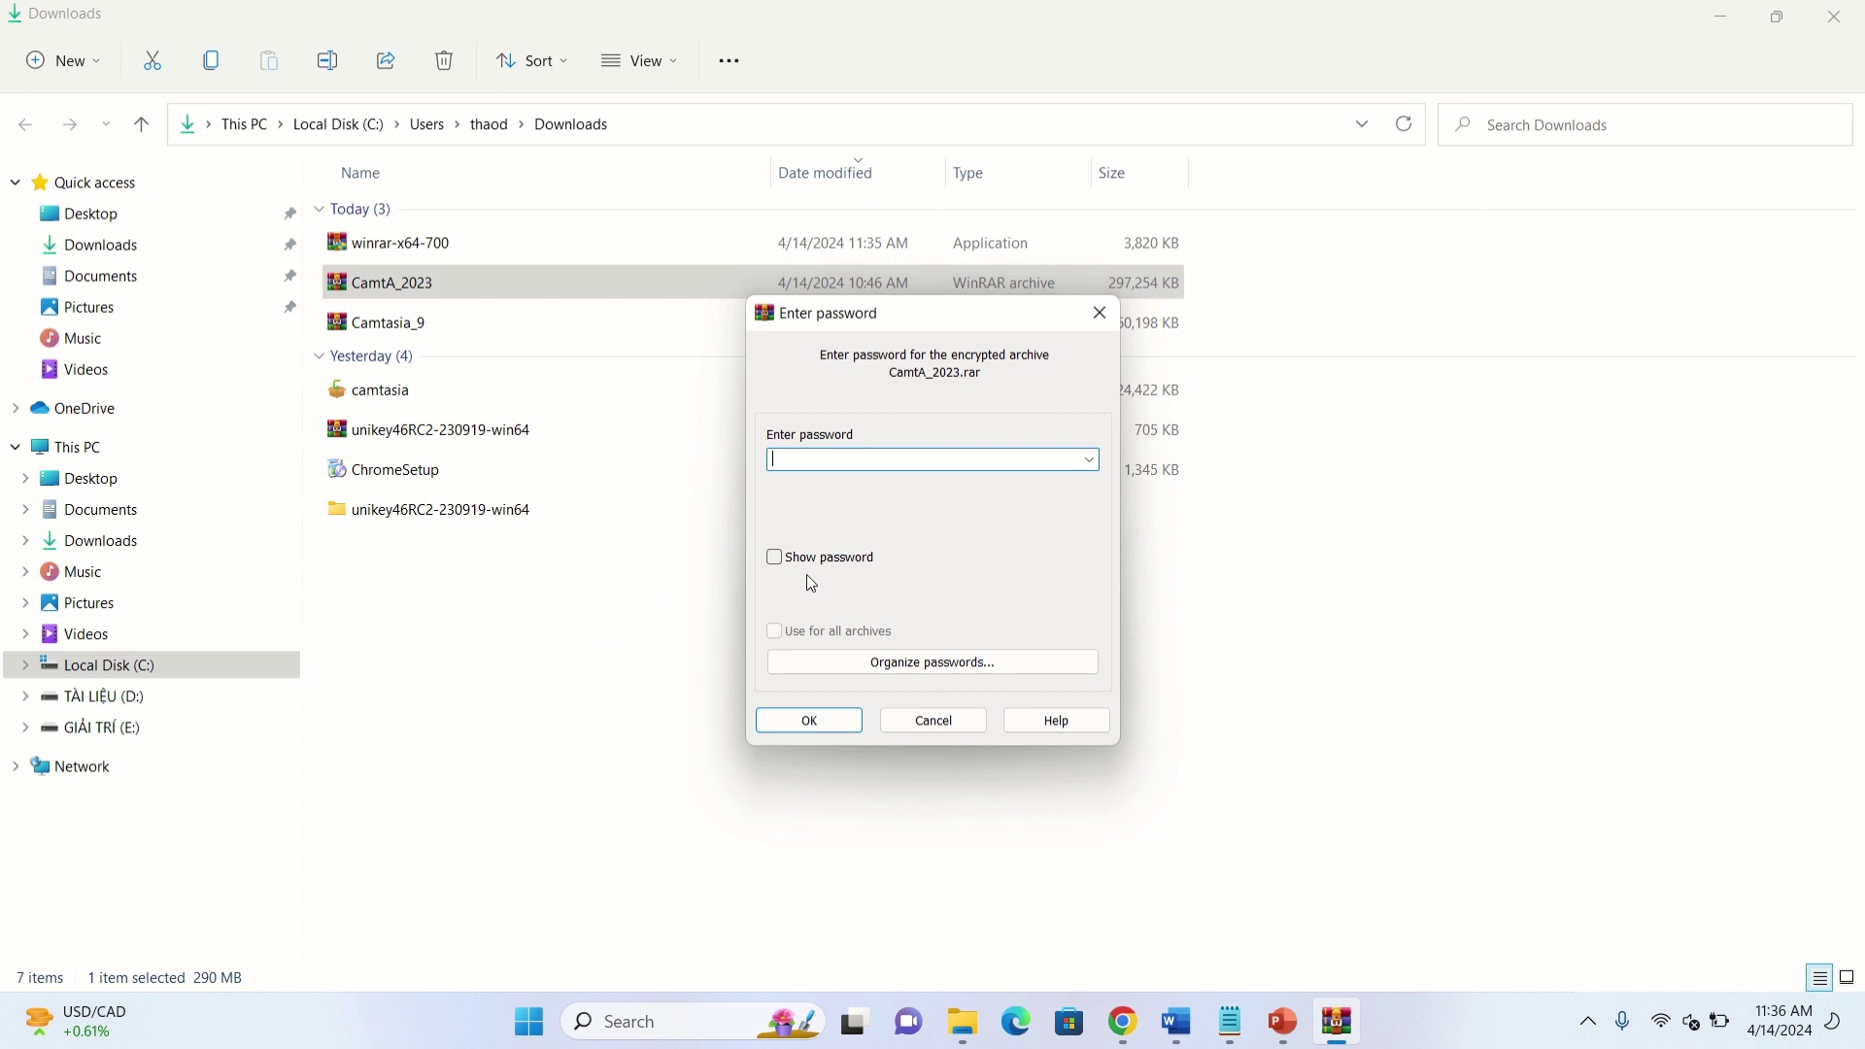
{"action": "left_click", "coordinate": [1101, 313]}
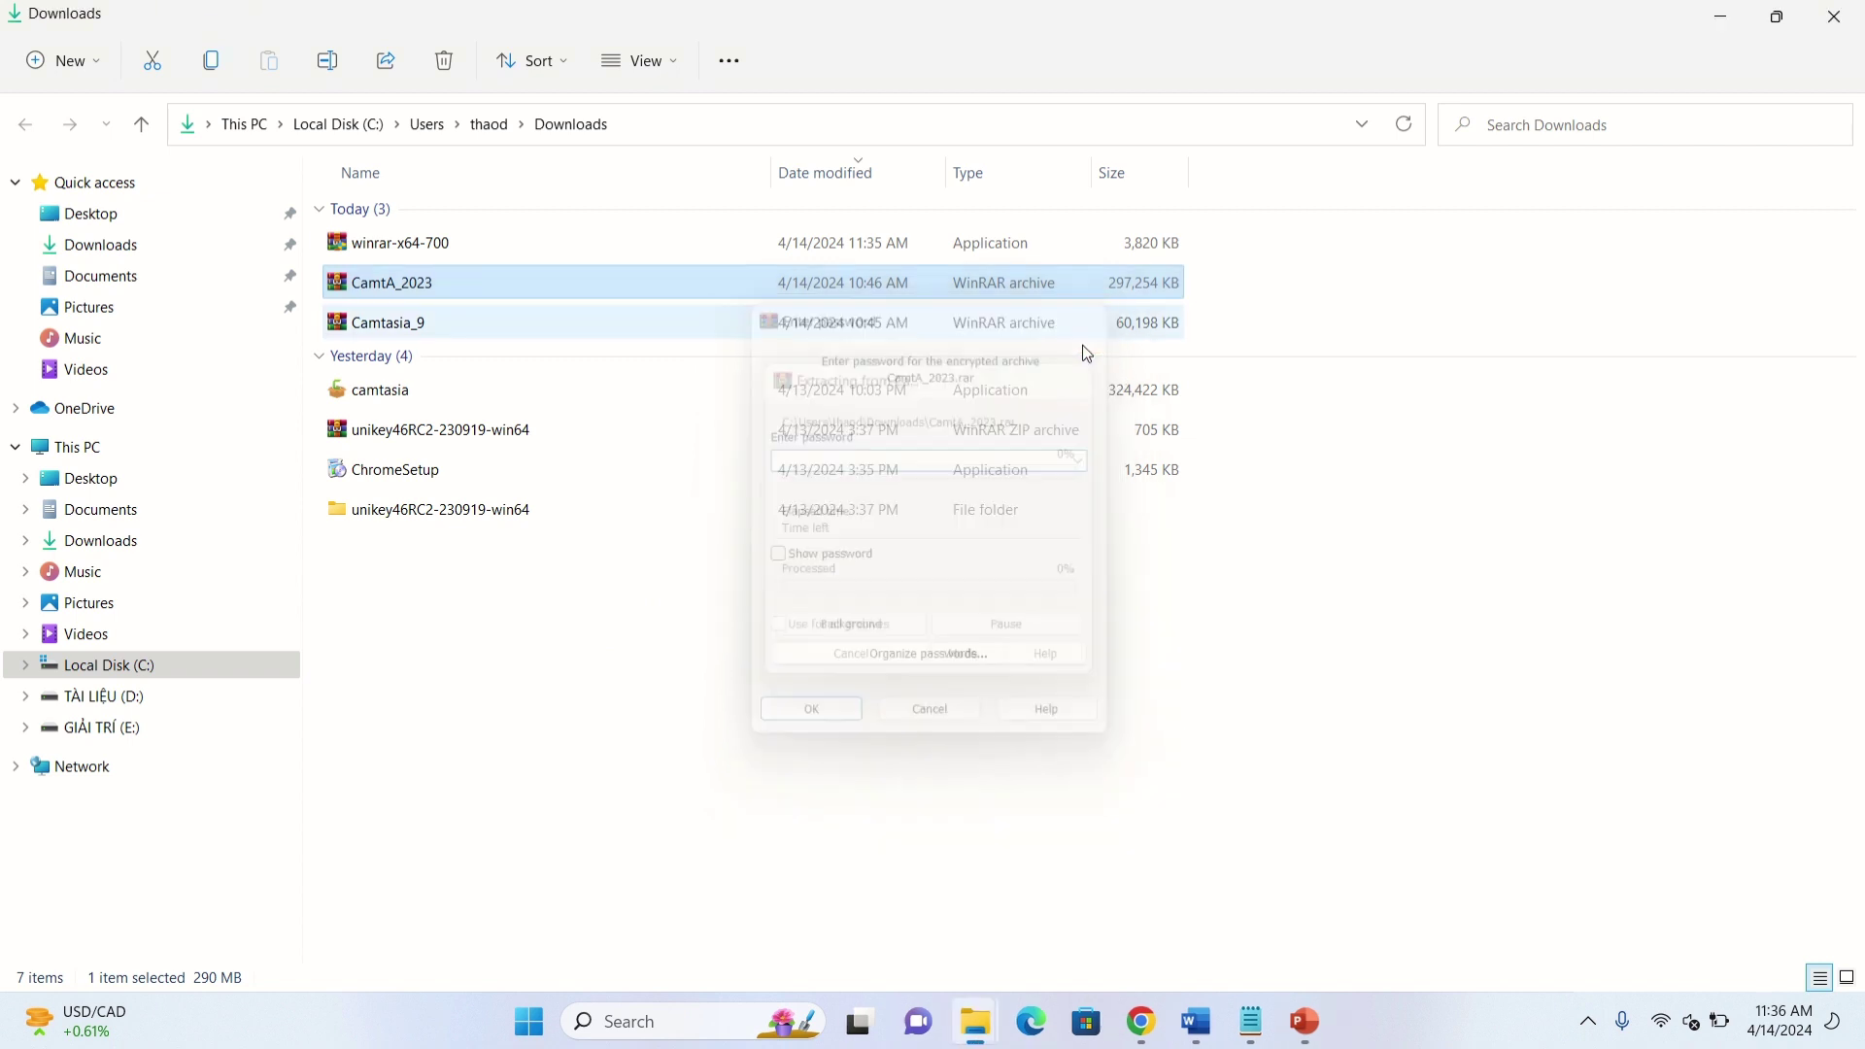
Step: Open the unikey46RC2-230919-win64 ZIP archive with WinRAR
{"action": "right_click", "coordinate": [408, 446]}
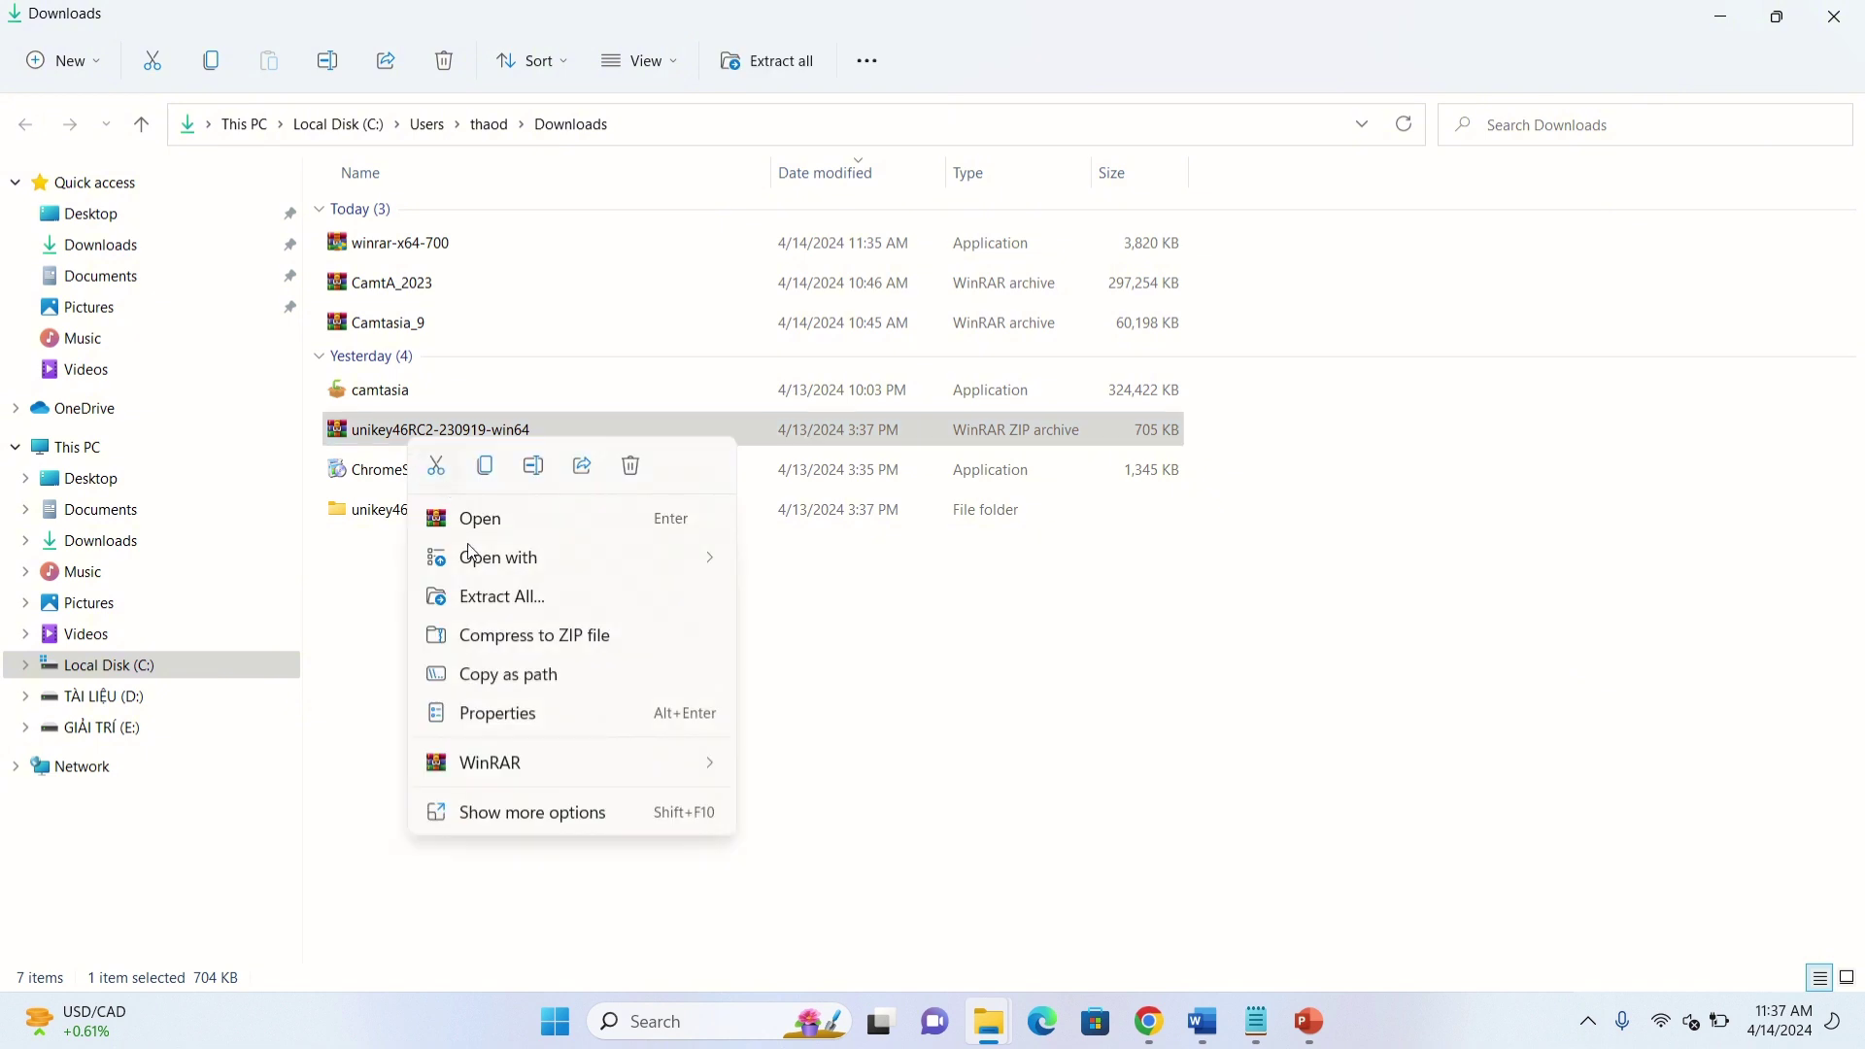
{"action": "mouse_move", "coordinate": [522, 773]}
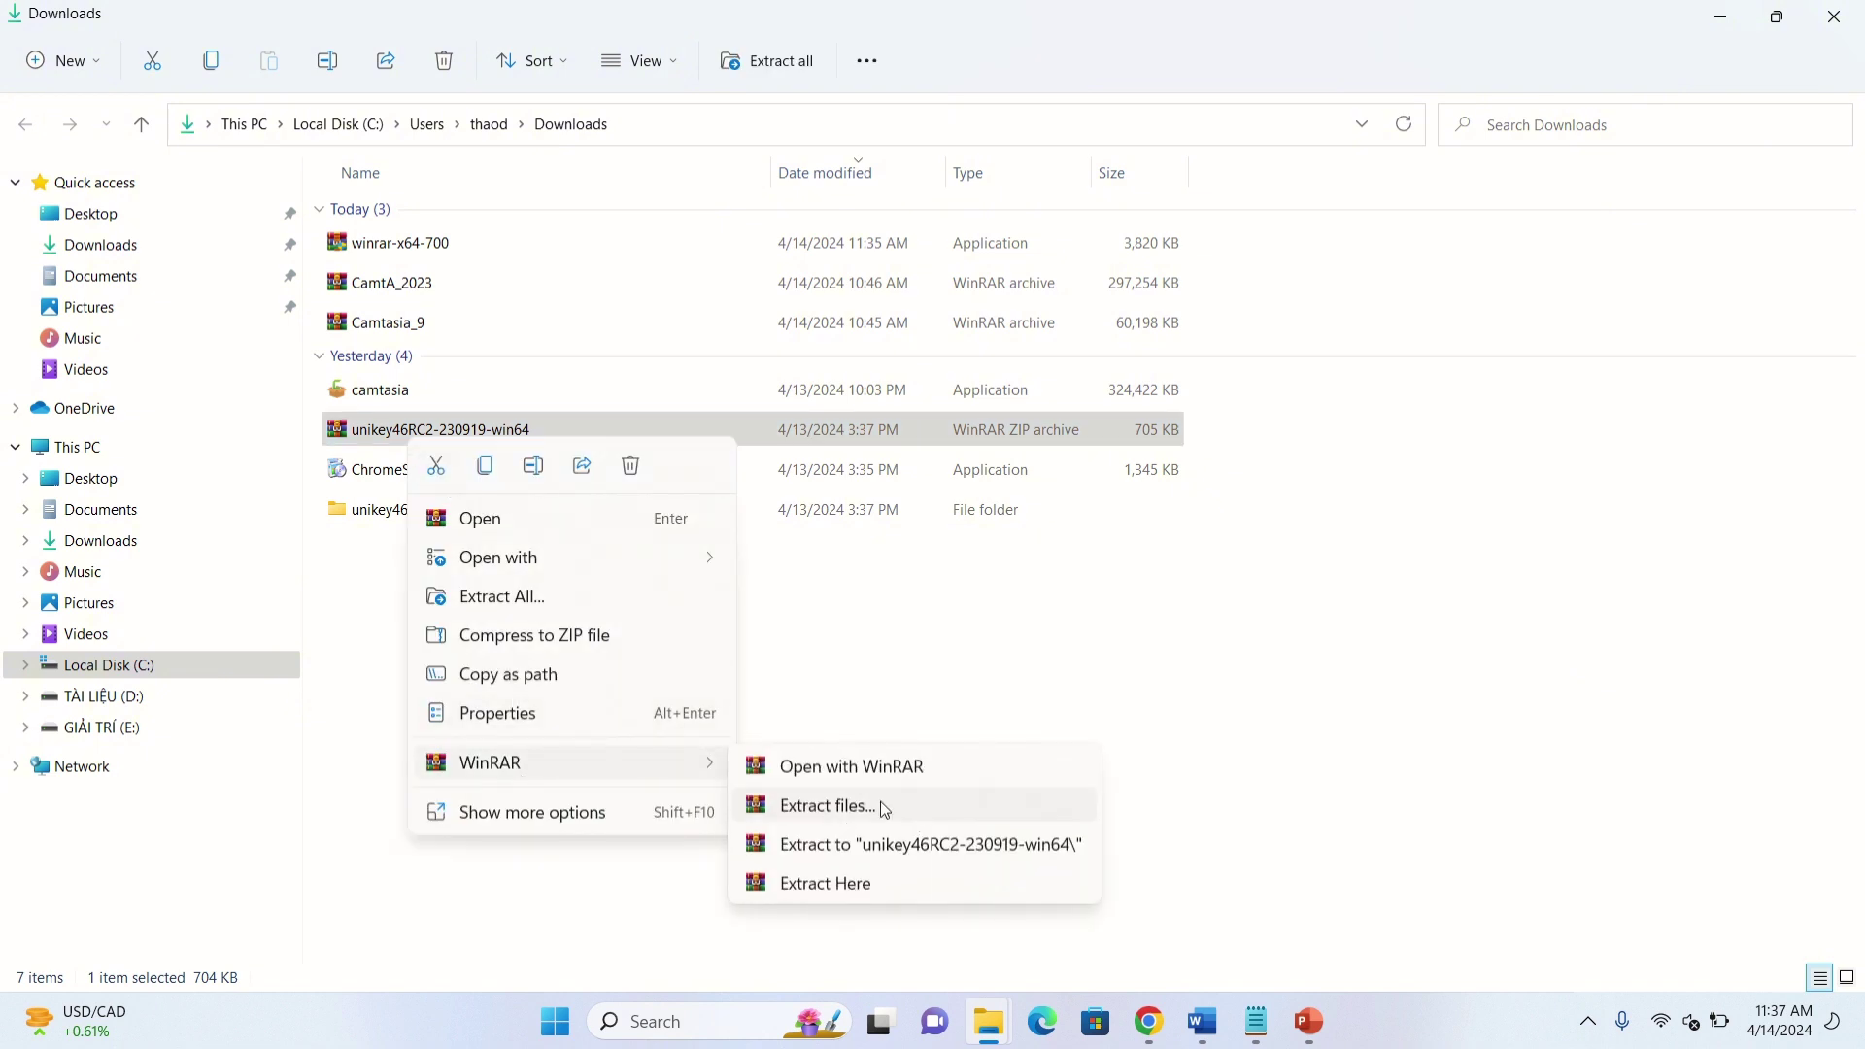
{"action": "left_click", "coordinate": [919, 802]}
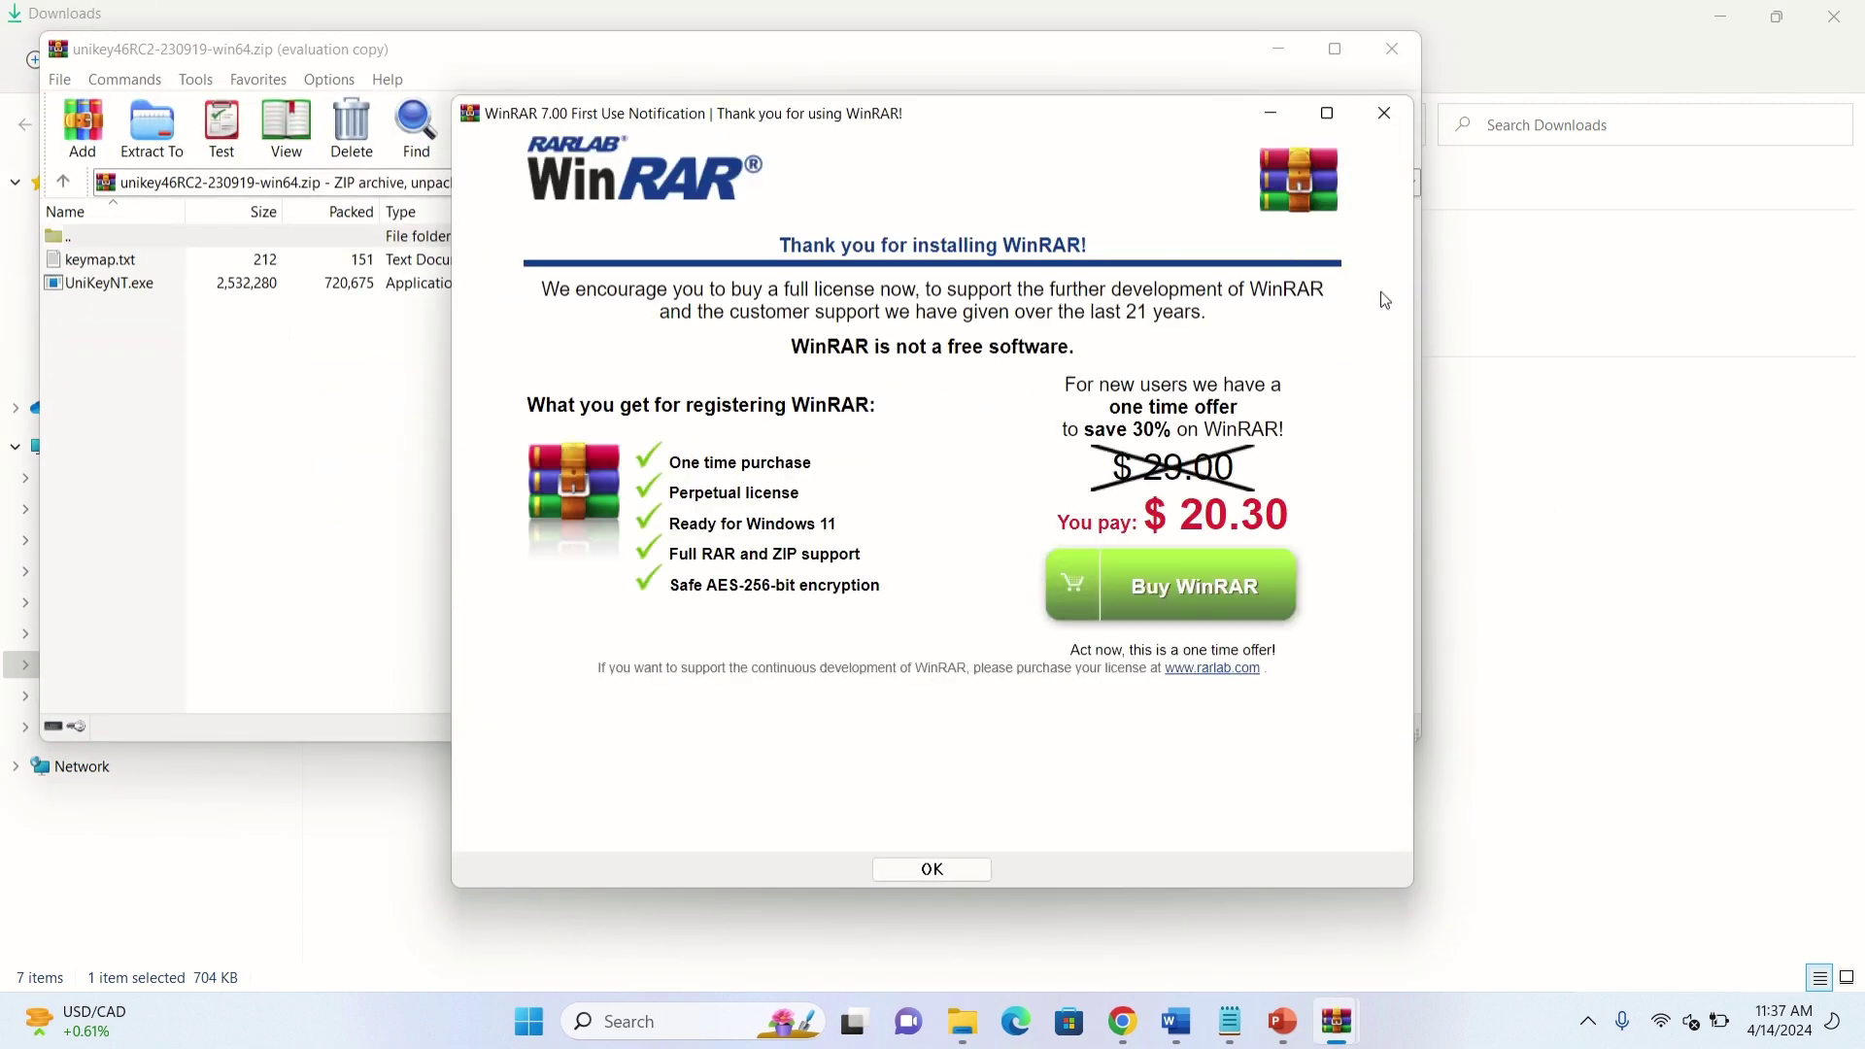
Step: Dismiss the first-use purchase notice and widen the Name column to examine the ZIP archive's files, closing the archive at the end
{"action": "left_click", "coordinate": [1387, 124]}
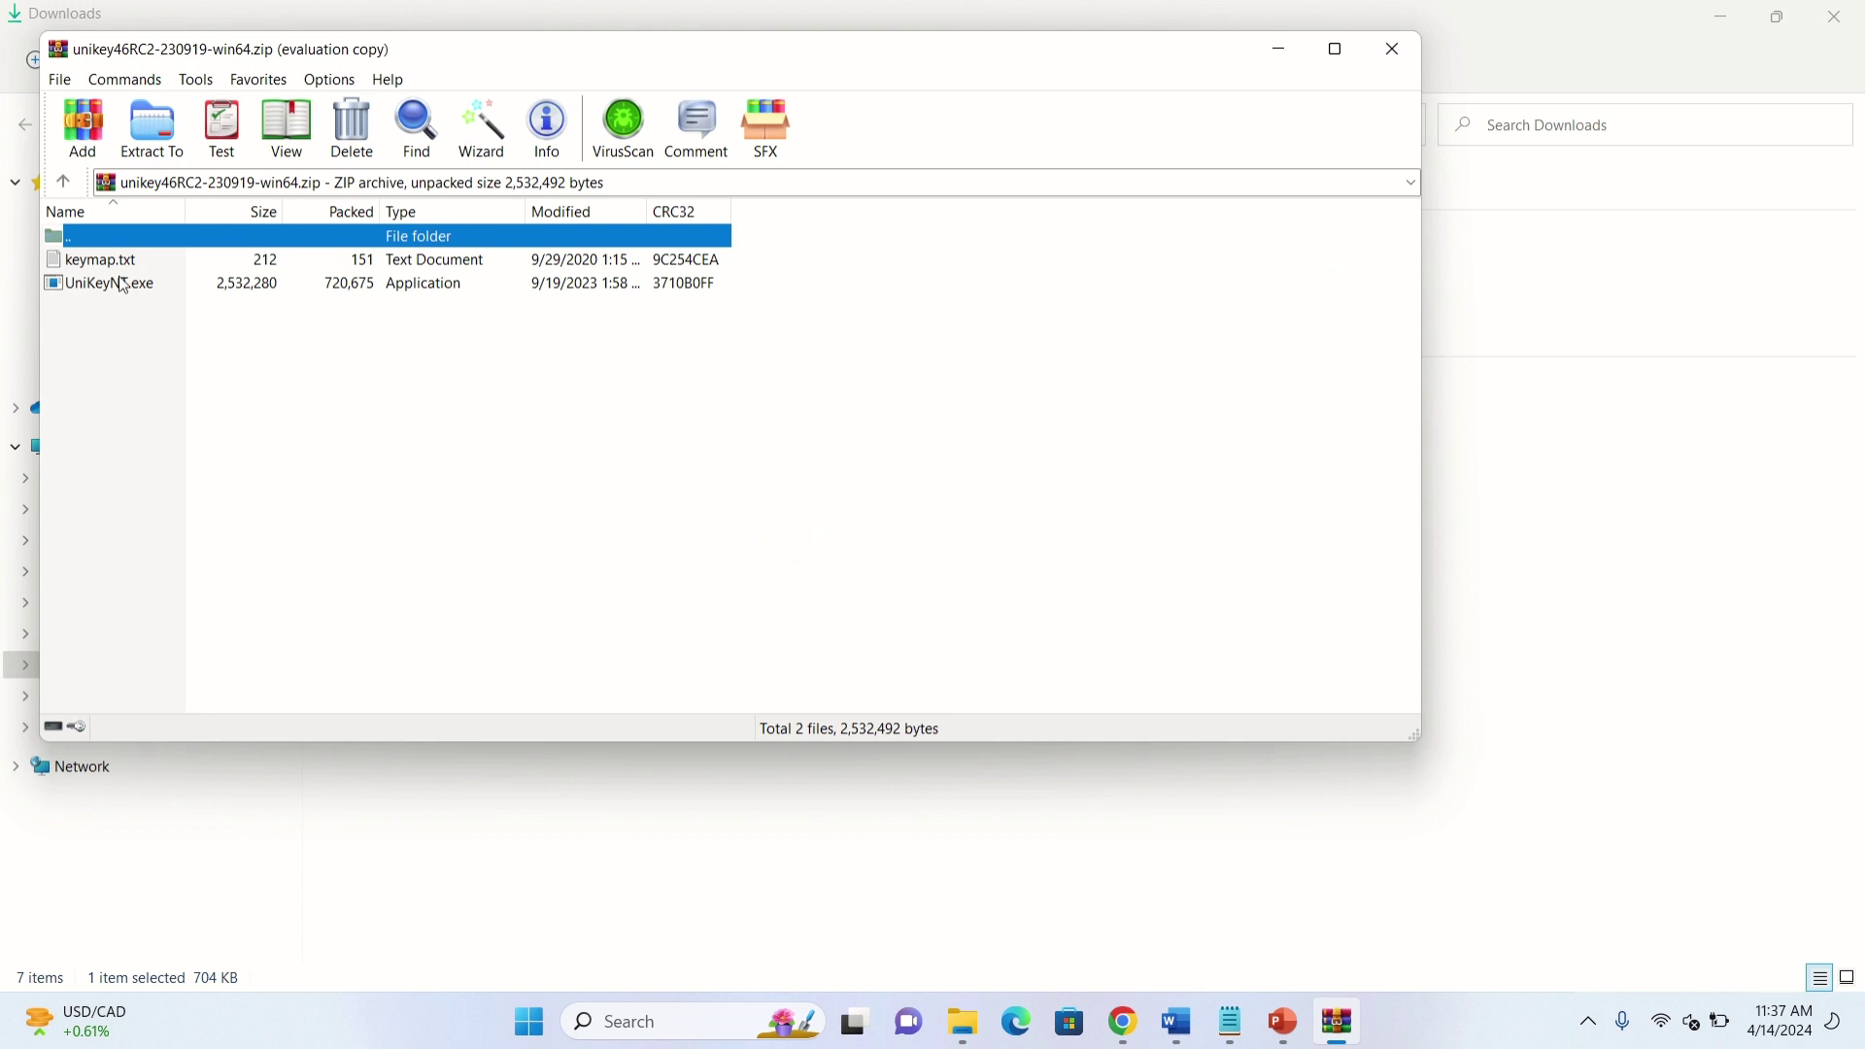
{"action": "left_click_drag", "start_coordinate": [186, 212], "coordinate": [428, 264]}
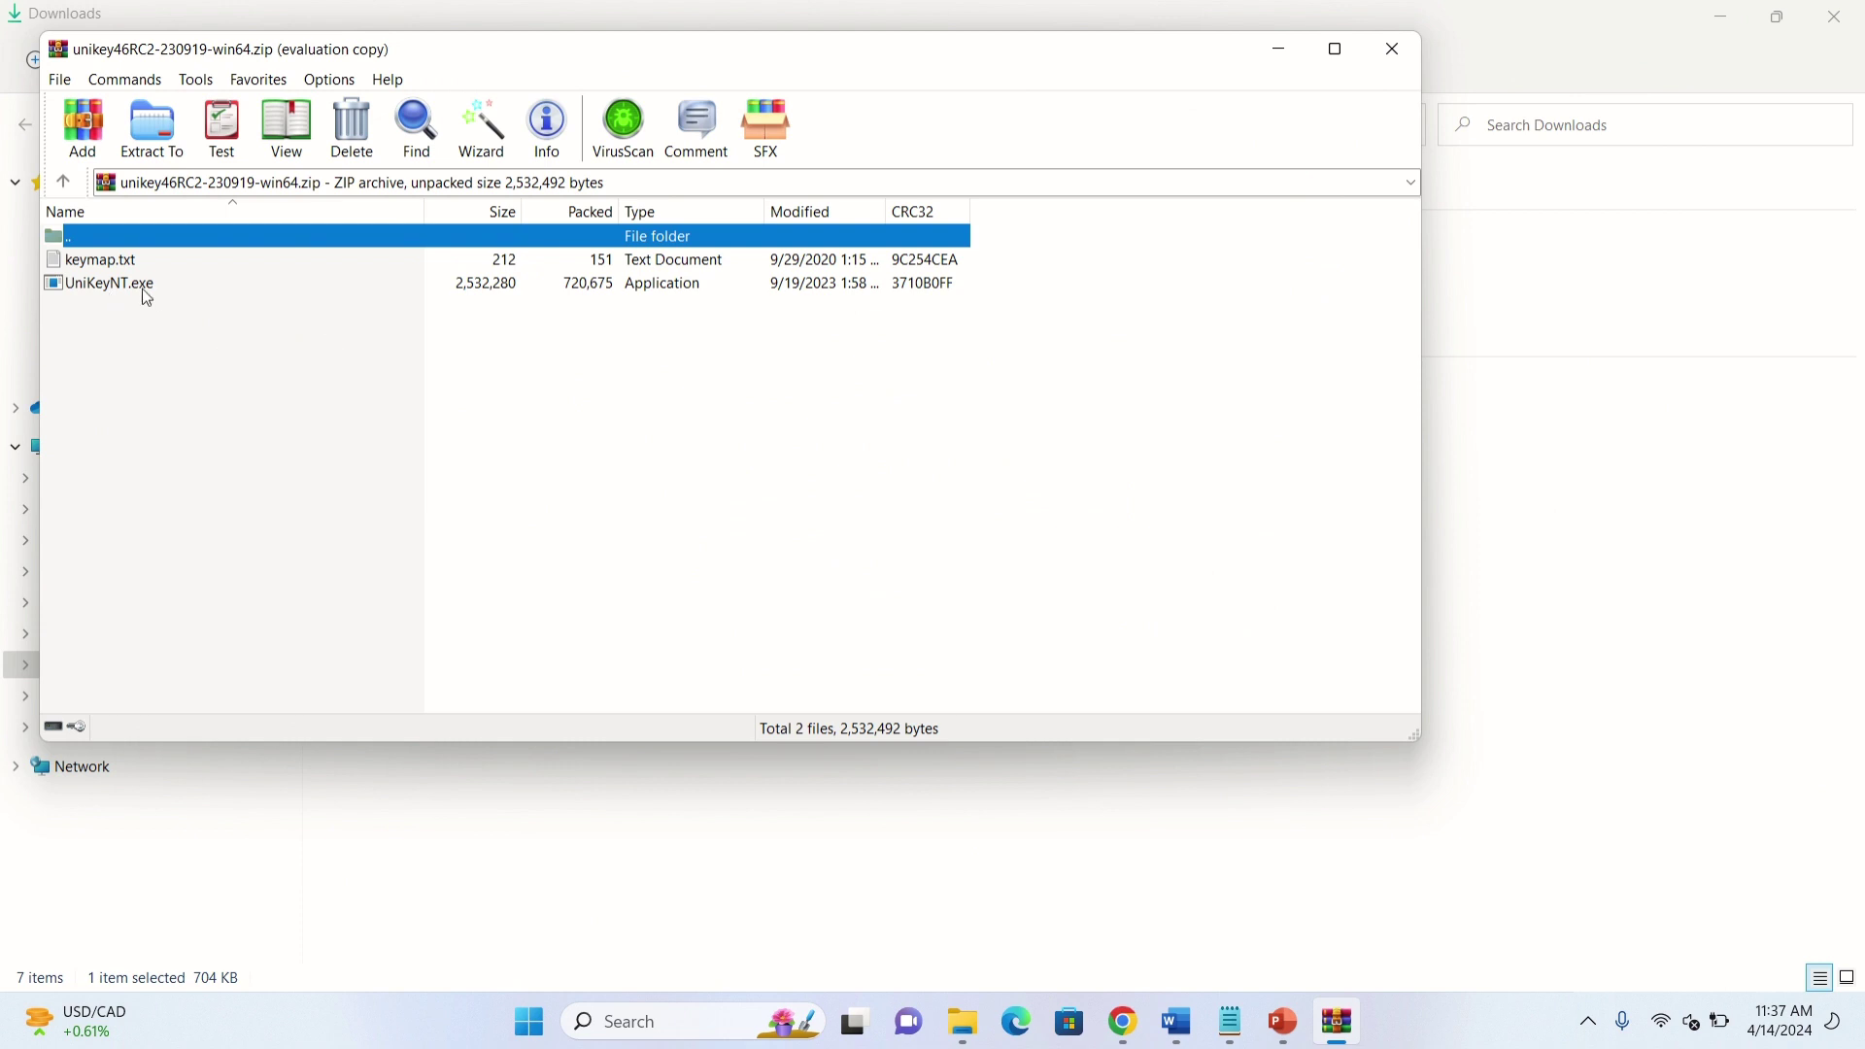
{"action": "left_click", "coordinate": [1392, 49]}
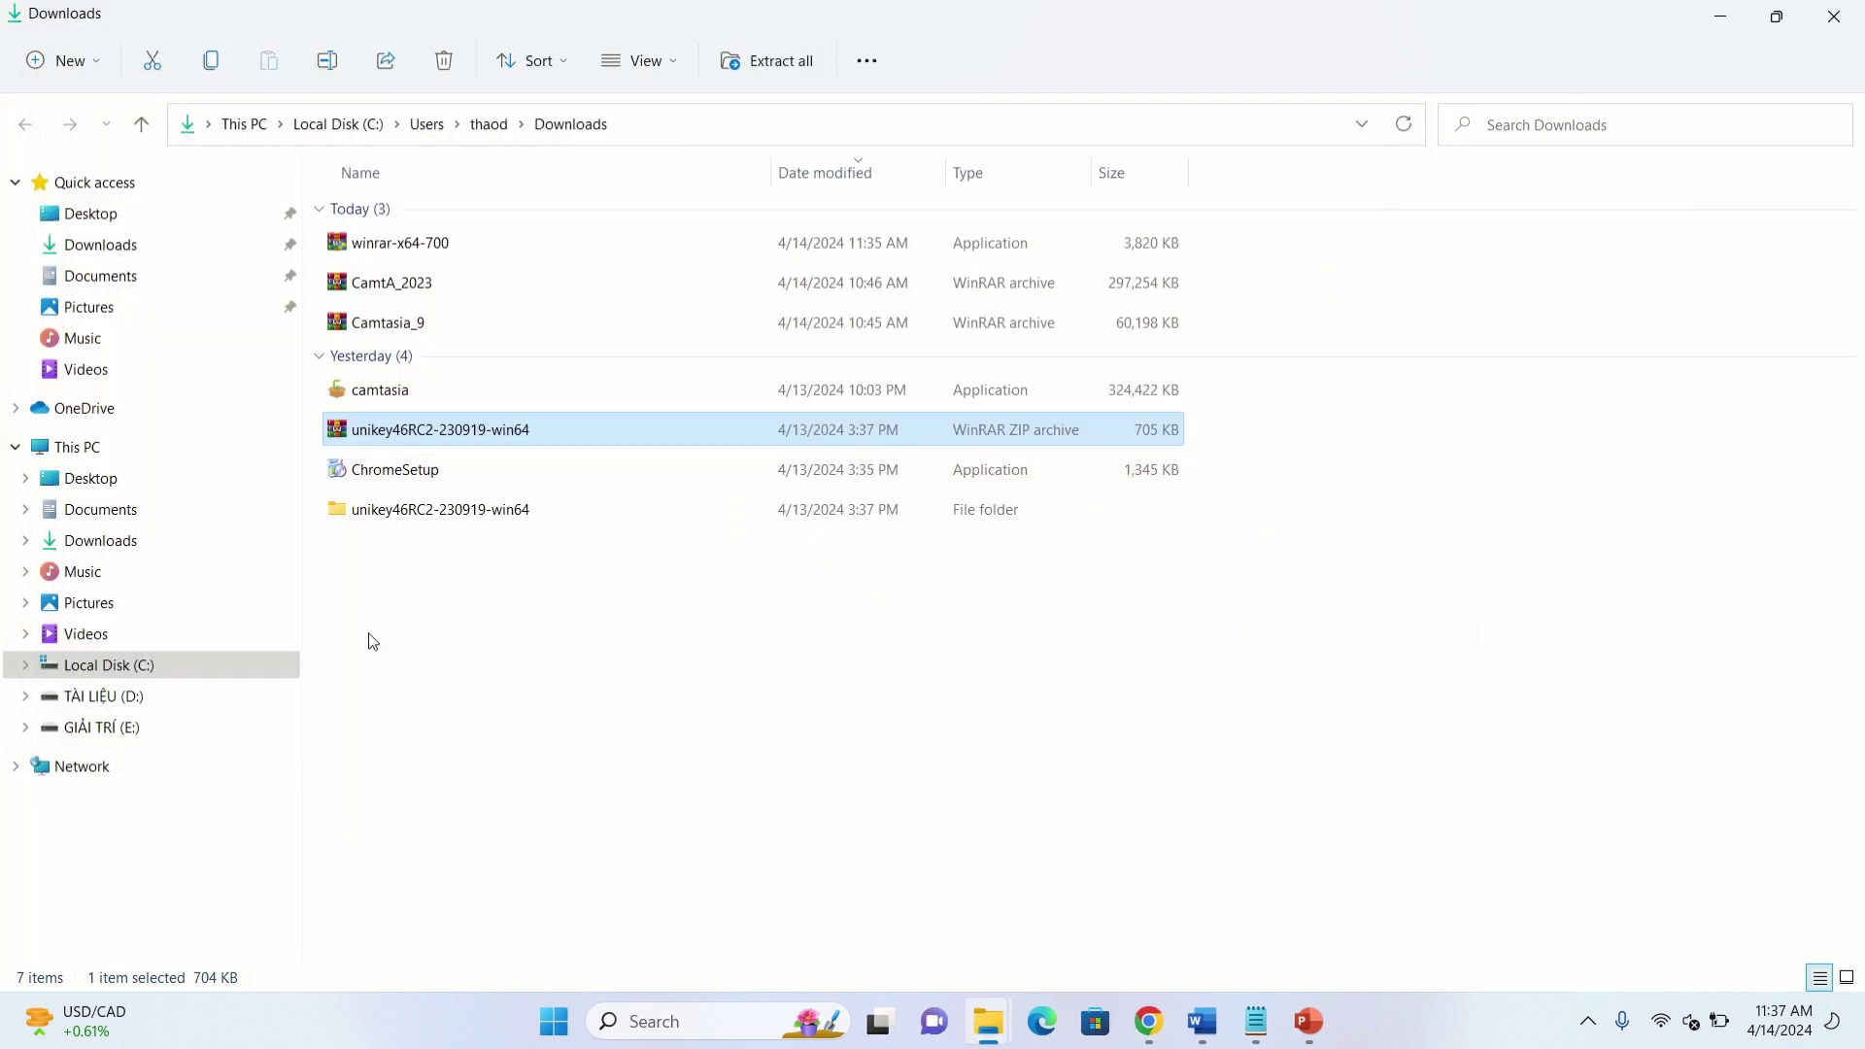
Step: Review WinRAR's extraction path and options for the unikey46RC2-230919-win64 ZIP archive and dismiss them without extracting
{"action": "right_click", "coordinate": [450, 433]}
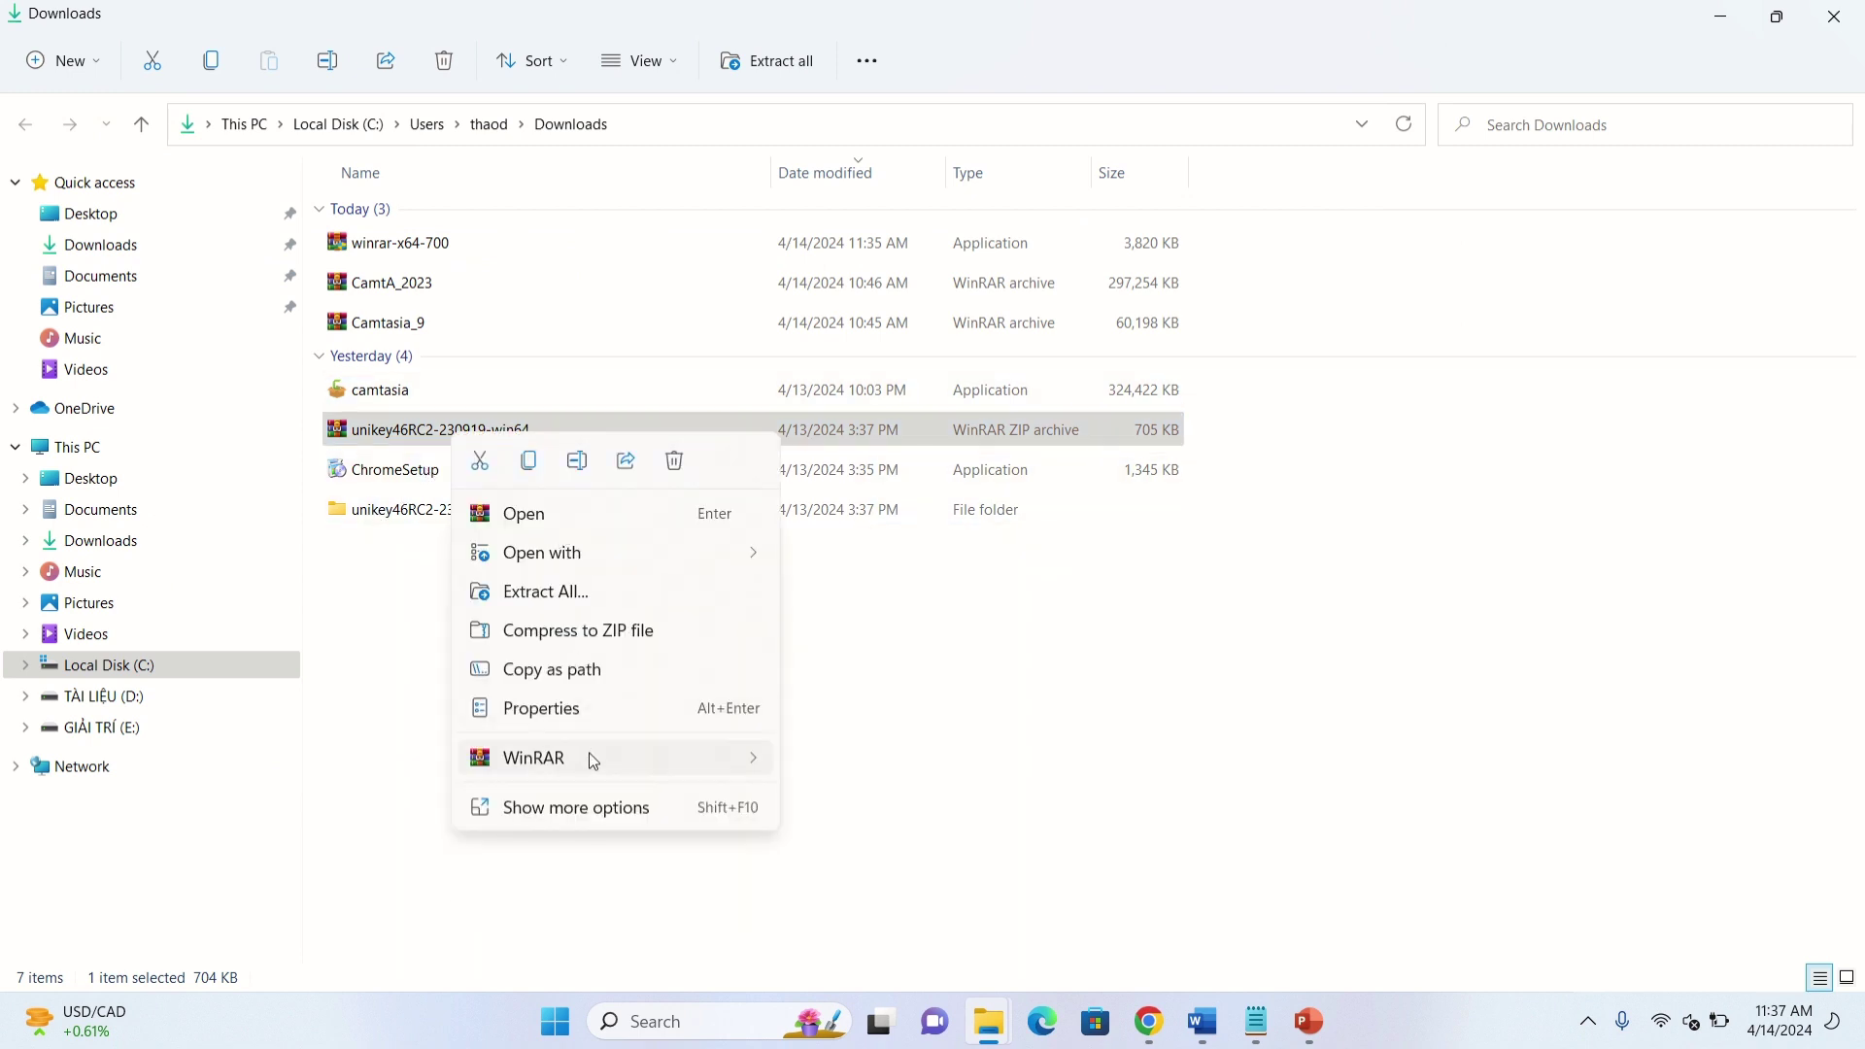
{"action": "mouse_move", "coordinate": [588, 754]}
{"action": "left_click", "coordinate": [882, 805]}
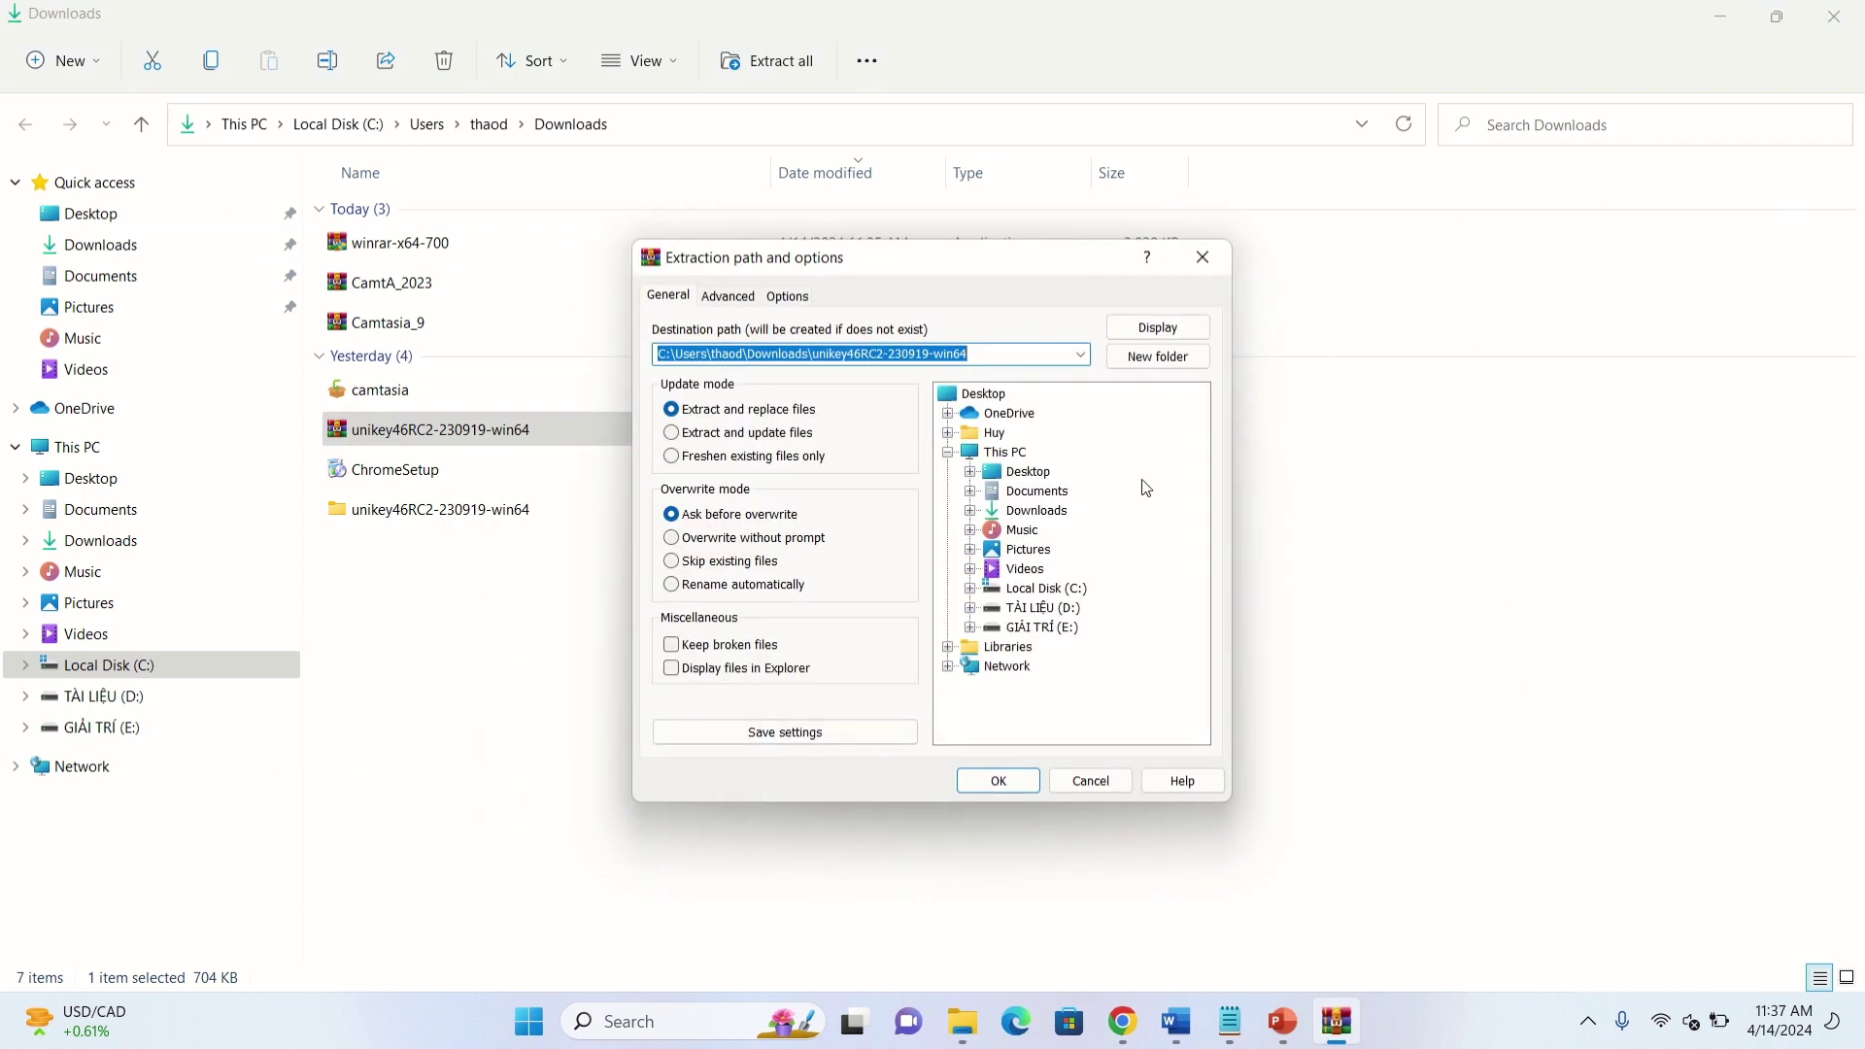
{"action": "left_click", "coordinate": [1214, 264]}
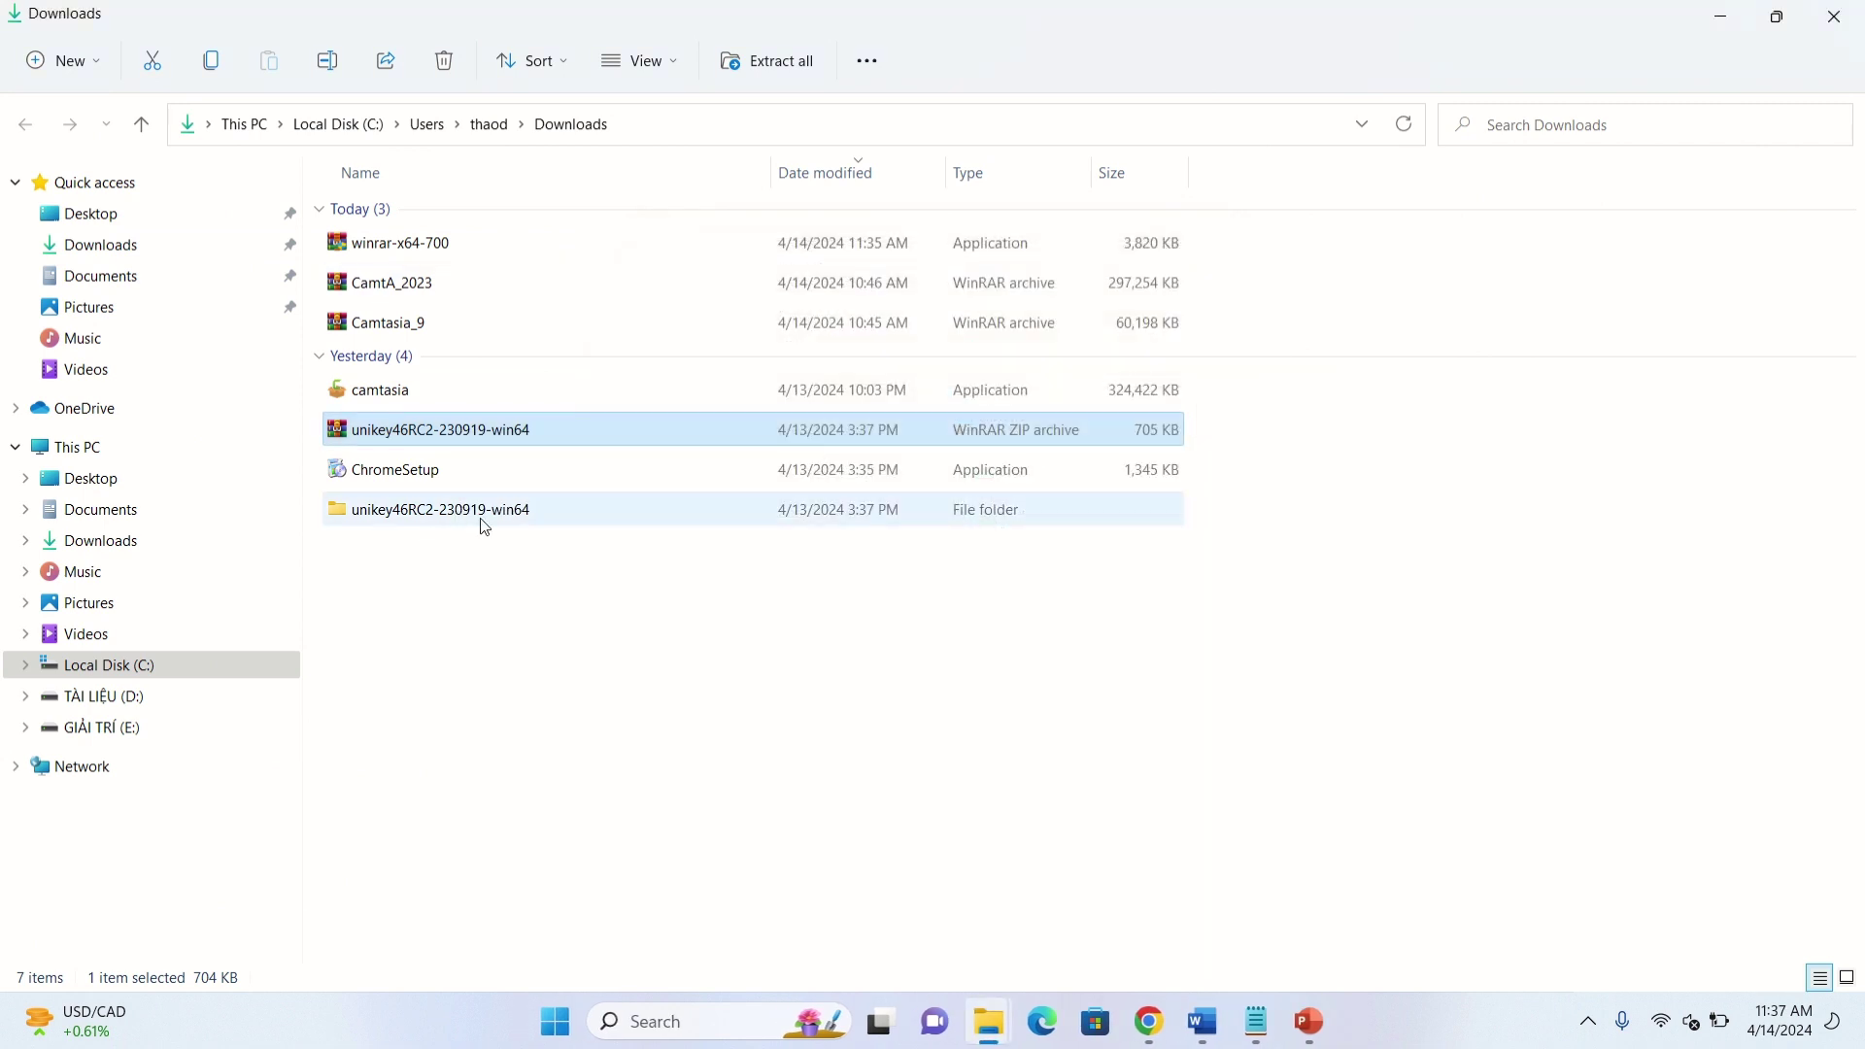
Step: Examine the contents of the already extracted unikey46RC2-230919-win64 folder and return to the Downloads folder
{"action": "double_click", "coordinate": [522, 522]}
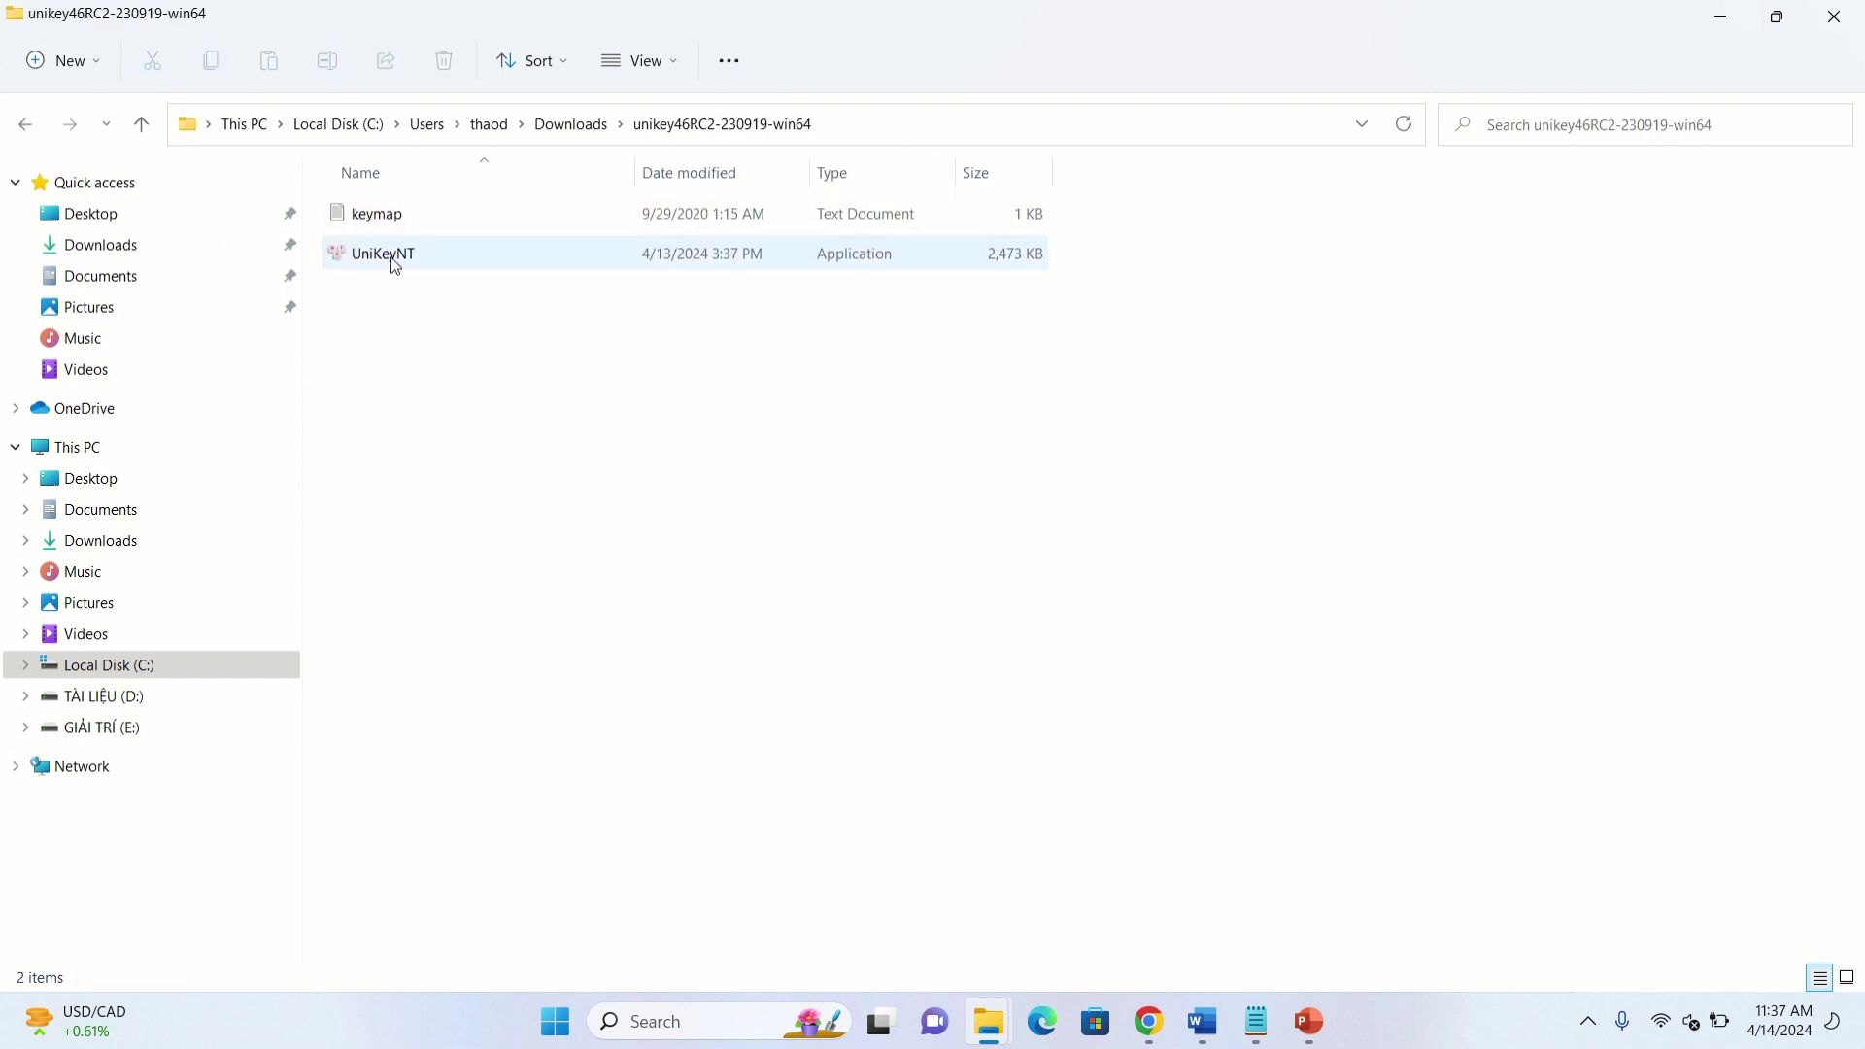
{"action": "left_click", "coordinate": [144, 127]}
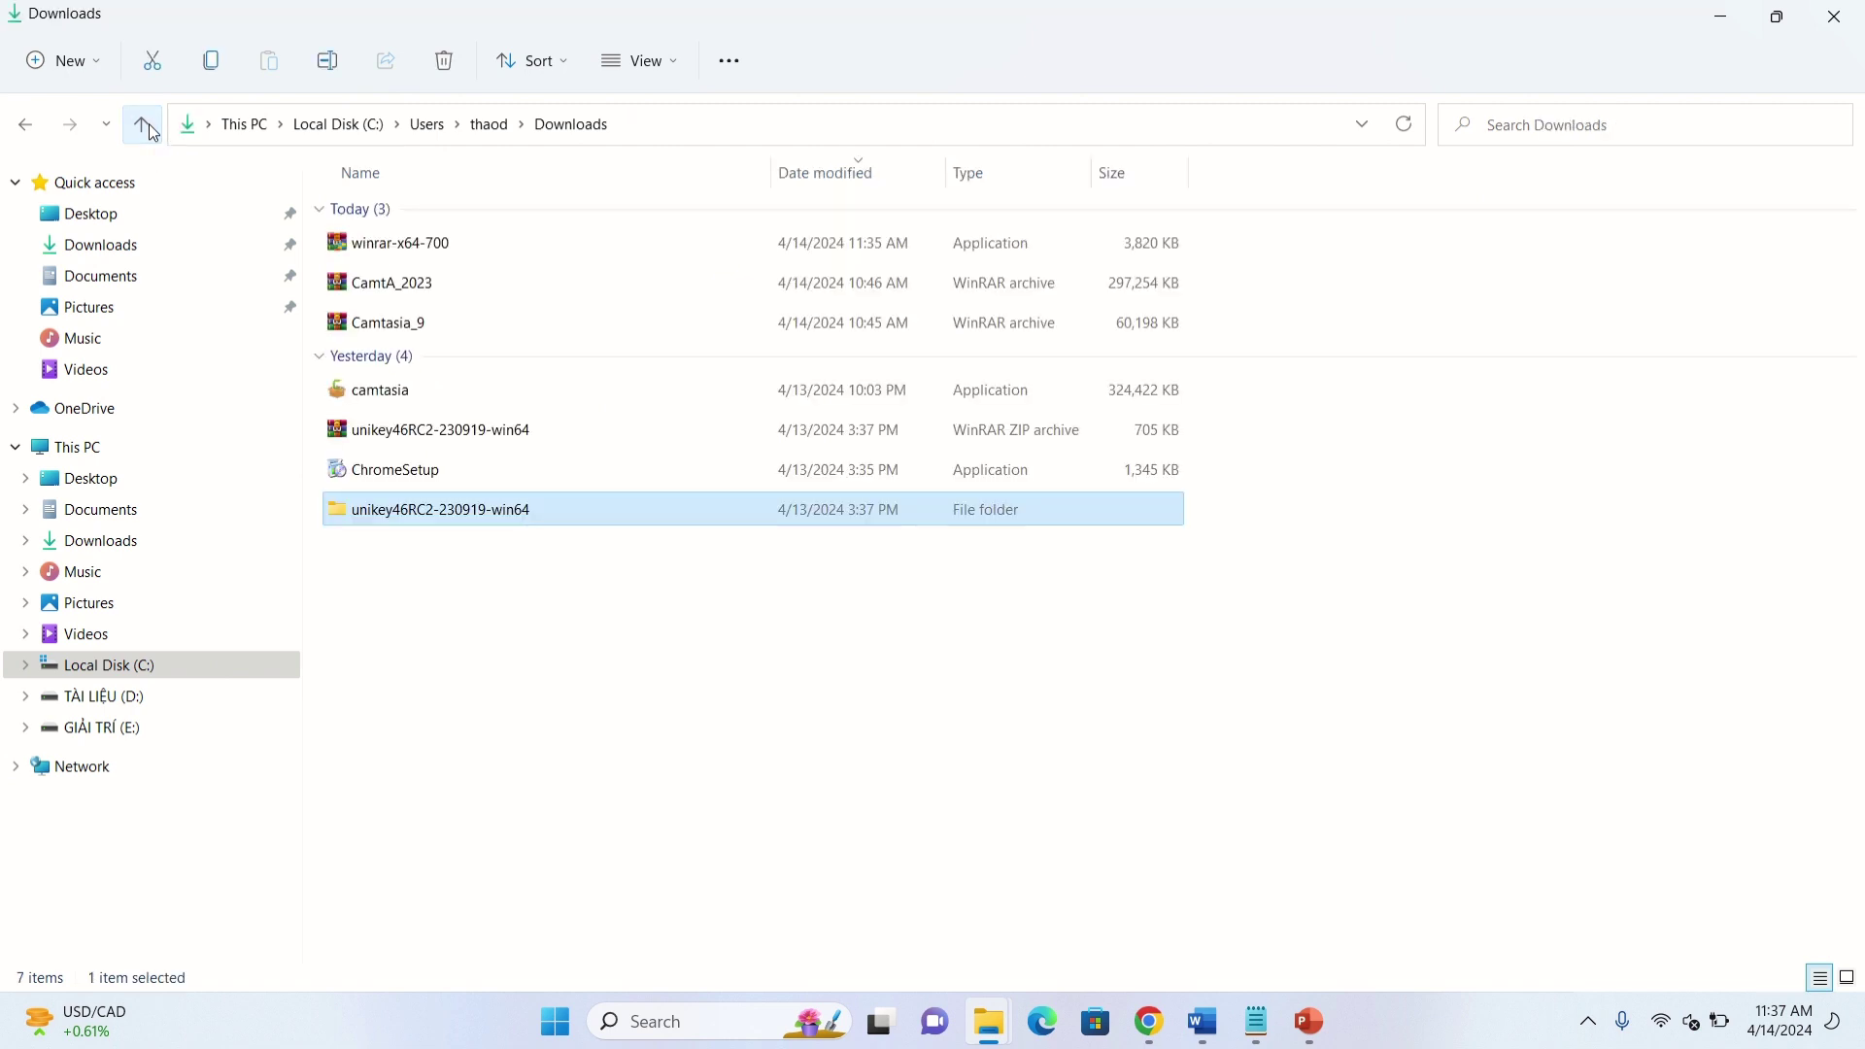